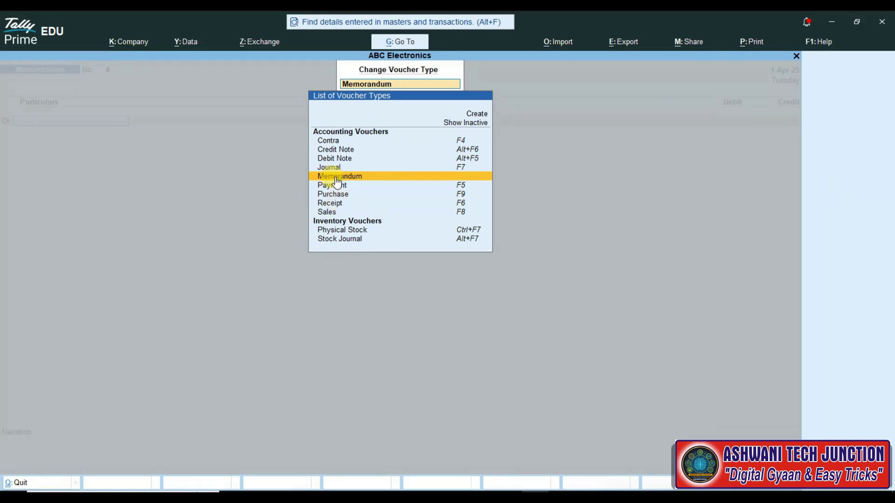
Step: Start a Memorandum voucher and create the debit ledger Employee Advance A/C under Indirect Expenses
click(380, 181)
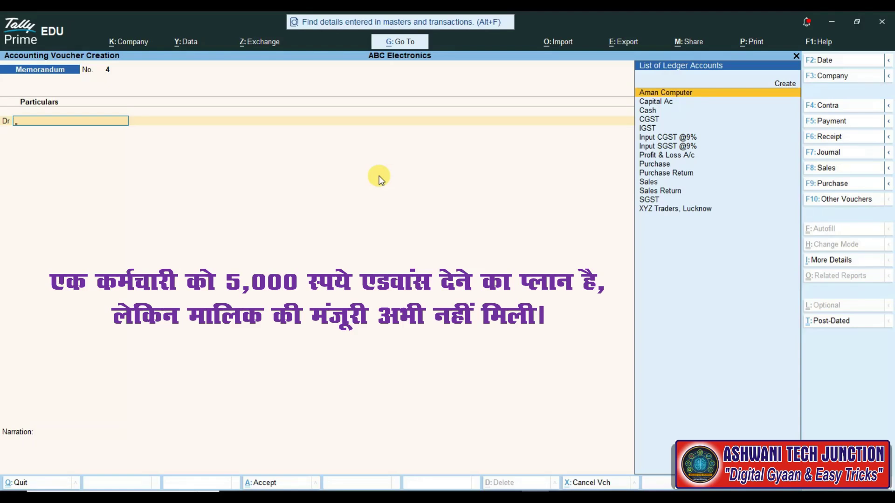
key(Up)
key(Return)
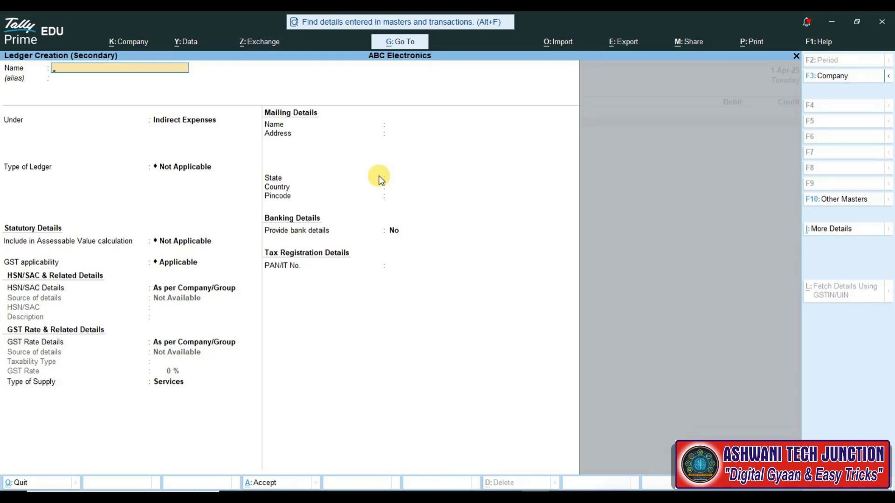
text(Employee Advance A/C)
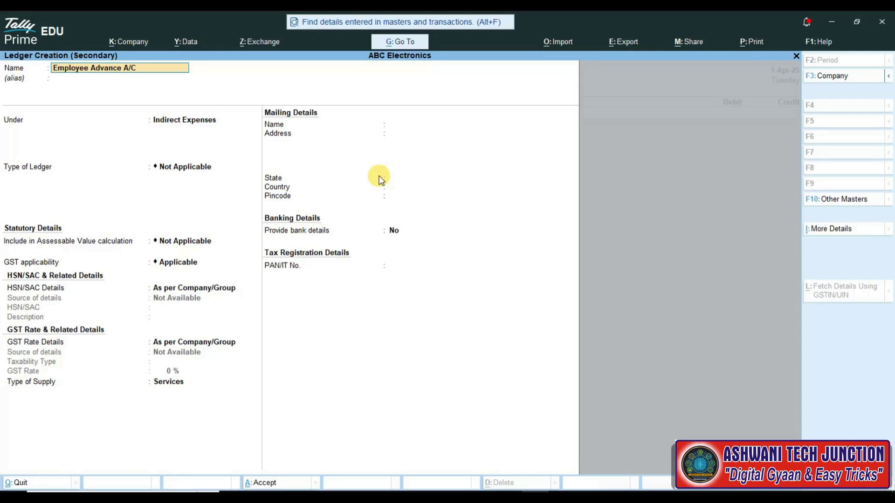
key(Return)
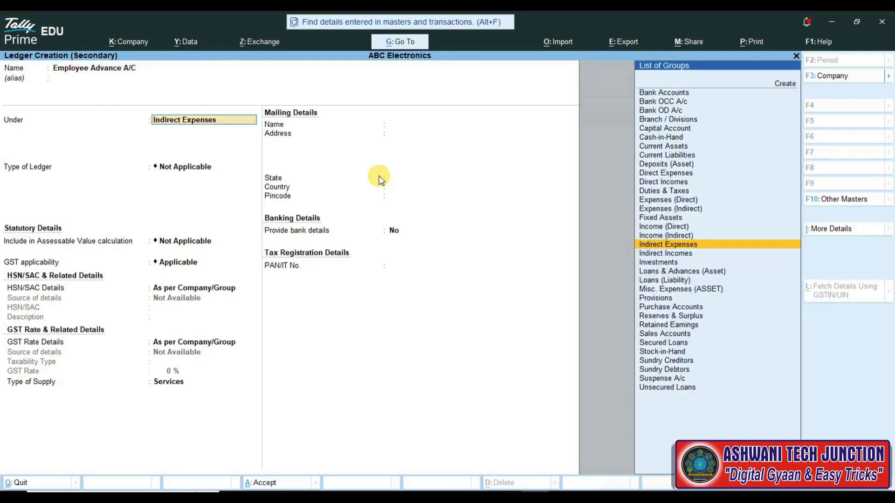
key(Return)
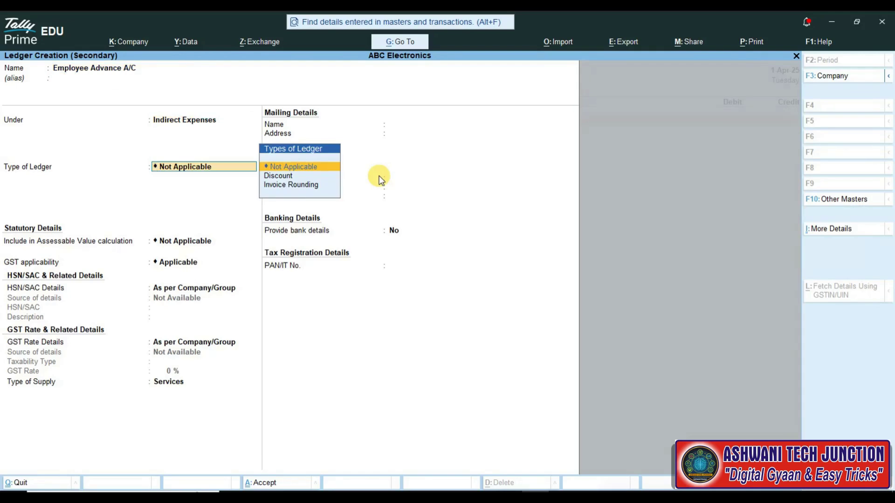
key(ctrl)
key(ctrl+a)
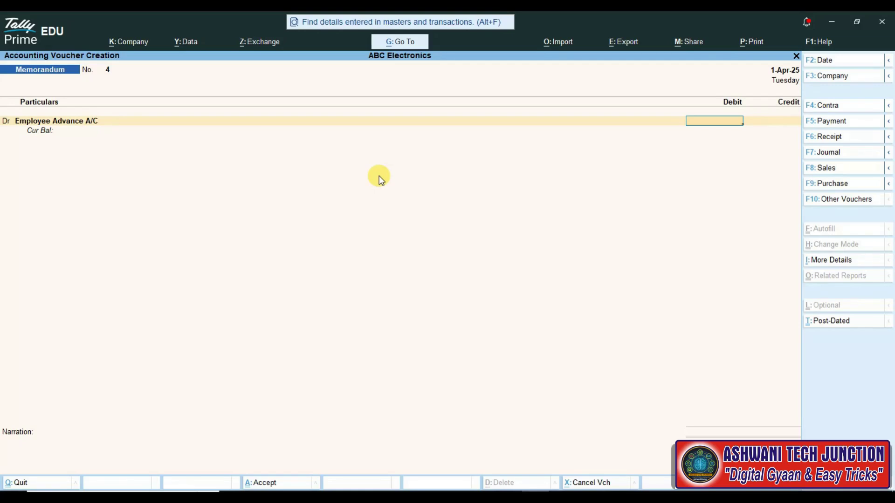
Step: Debit Employee Advance A/C with 5,000, credit Cash with the same amount, and save the memorandum voucher without a narration
text(5000)
key(Return)
key(Return)
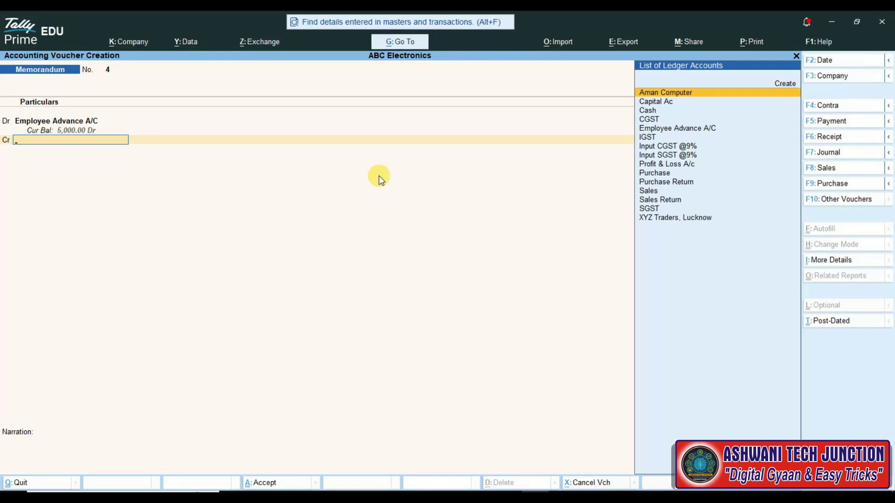
key(Down)
key(Down)
key(Return)
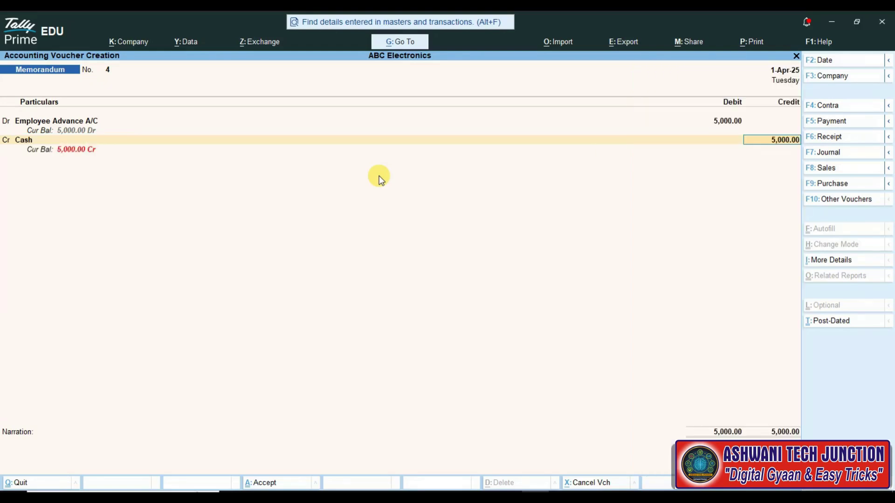
key(Return)
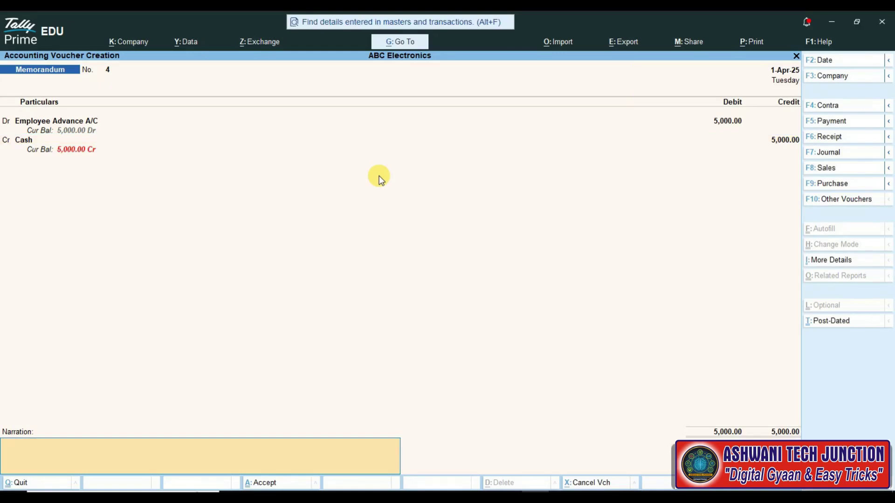
key(ctrl)
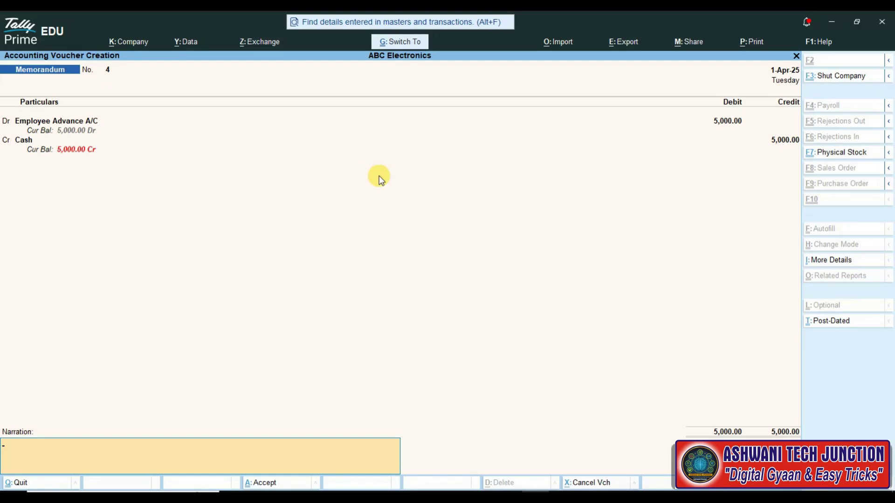
key(ctrl+a)
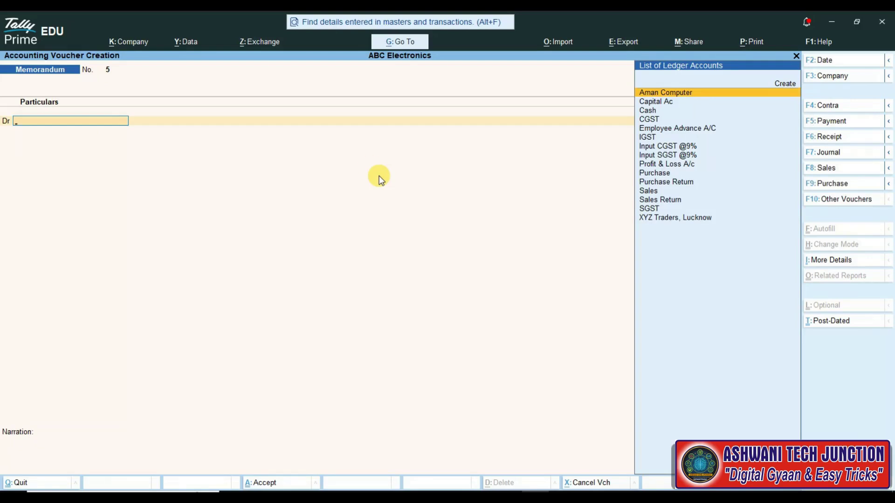
Step: Open the Employee Advance A/C memorandum voucher from the Day Book, convert it to a Payment voucher and save it
key(Escape)
key(Down)
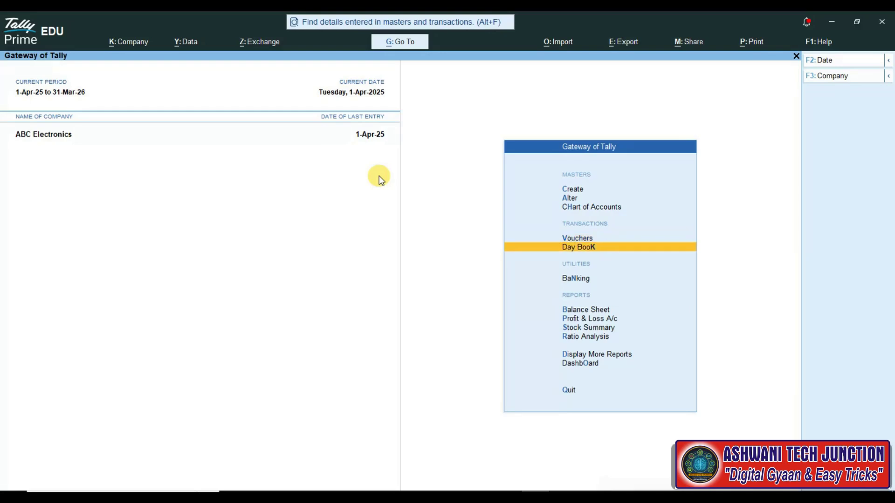
key(Return)
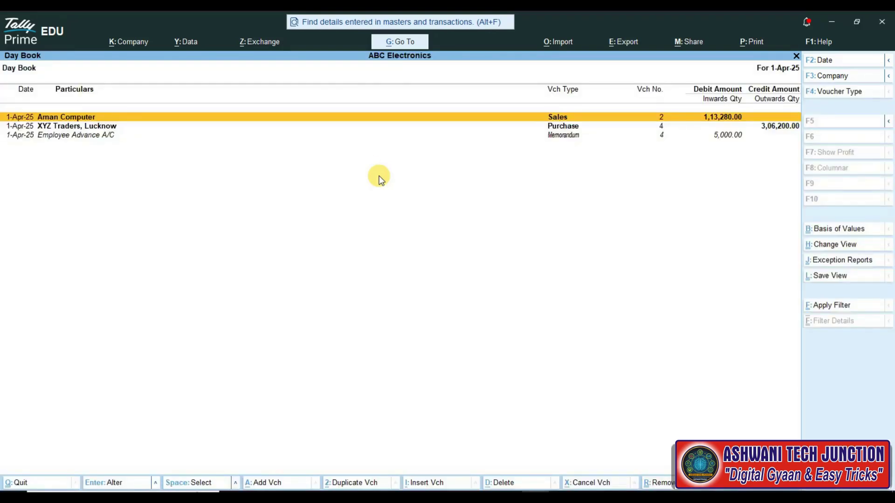
key(Down)
key(Down)
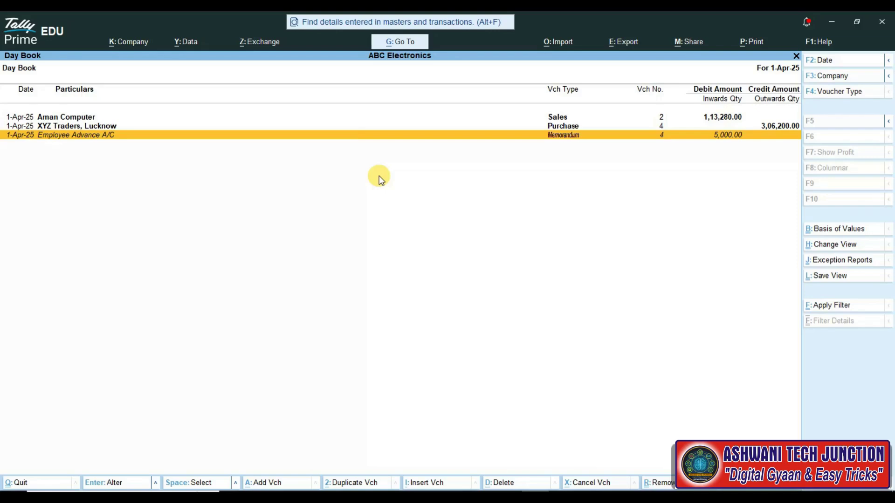
key(Up)
key(Down)
key(Return)
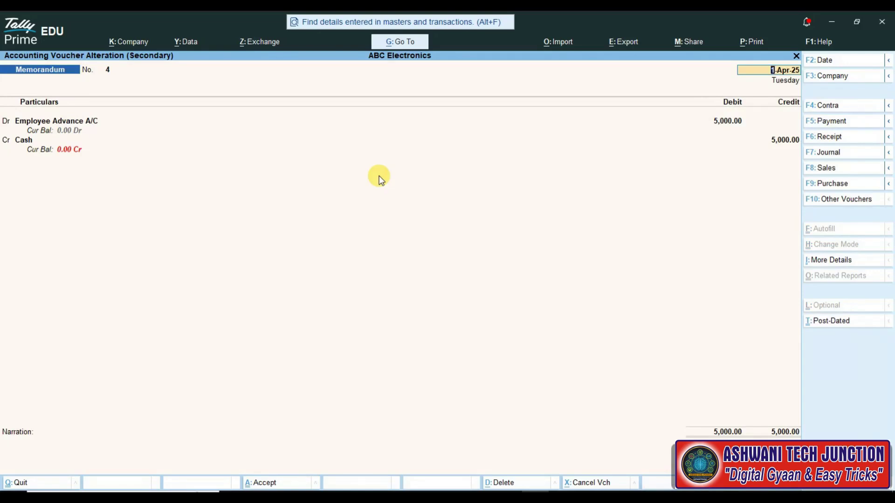
key(F5)
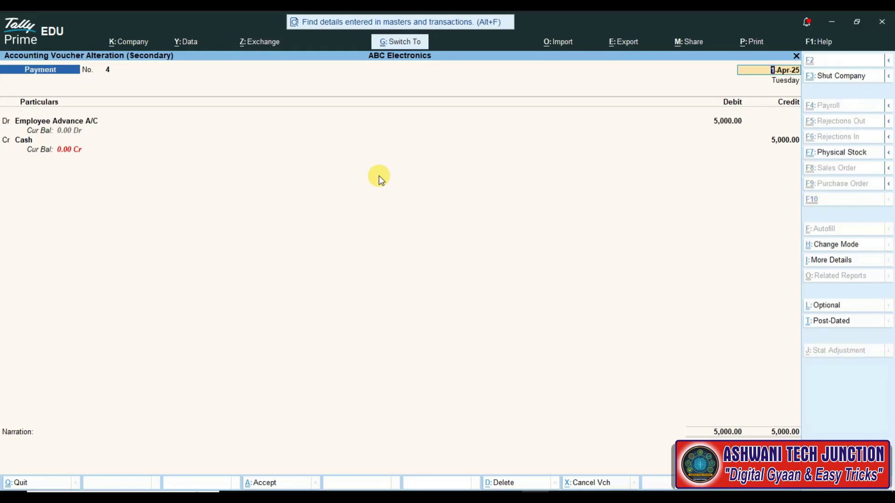
key(ctrl+a)
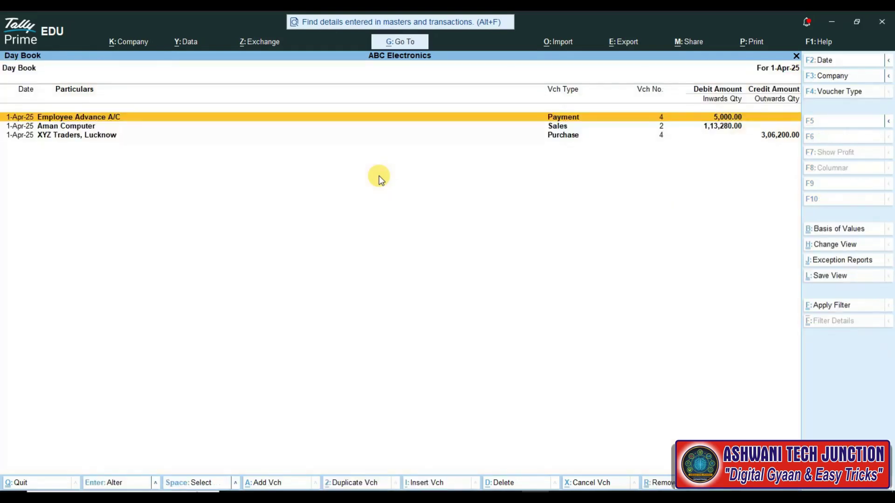
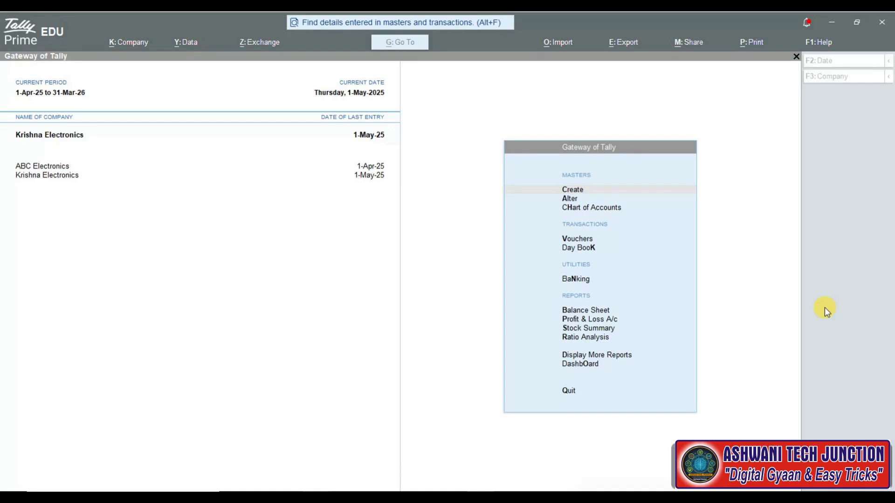
Step: Open the Profit & Loss A/c report of Krishna Electronics
click(823, 301)
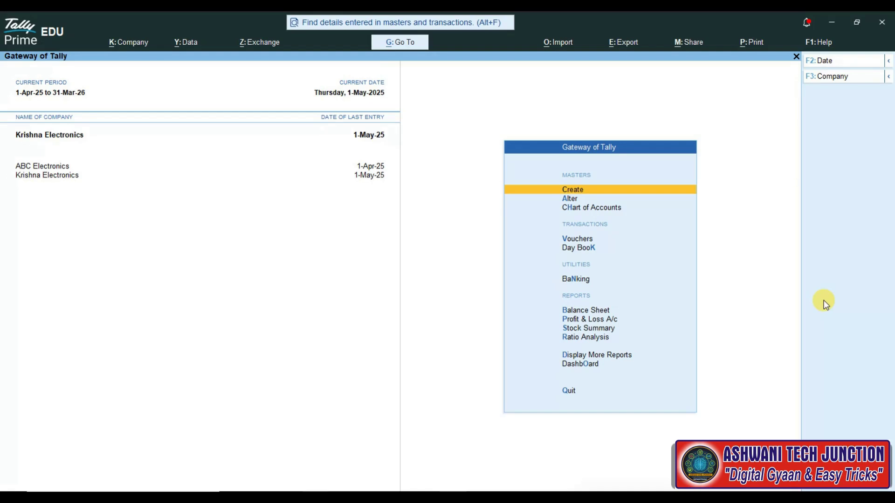
key(Down)
key(Down)
key(Down)
key(Down)
key(Down)
key(Down)
key(Down)
key(Down)
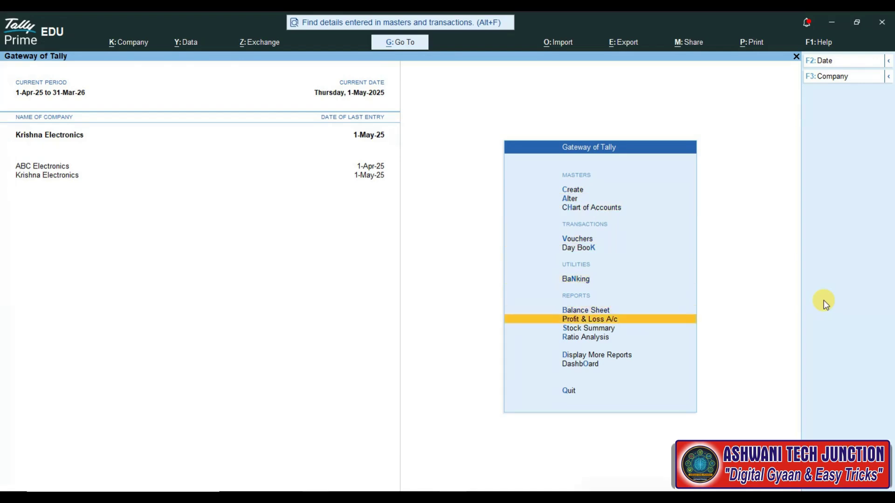
key(Up)
key(Return)
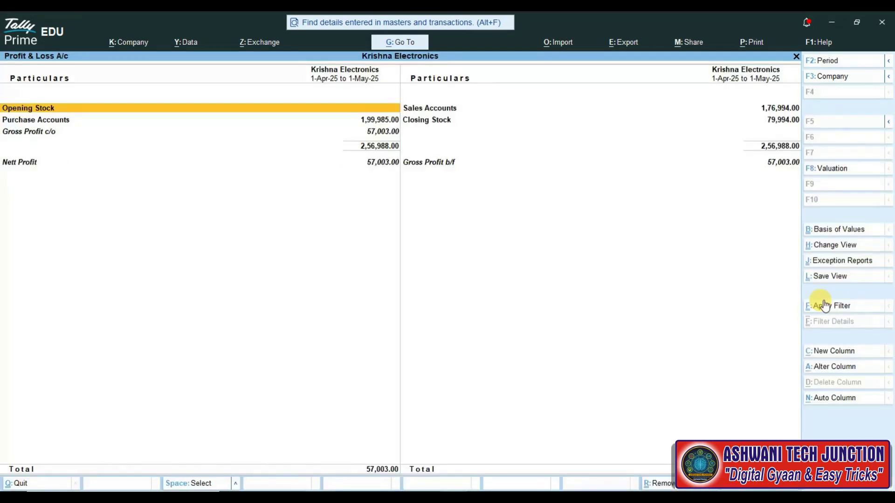
Step: Expand the Profit & Loss A/c to its detailed view, examine the entries down to Nett Profit, and close the report
key(alt+F5)
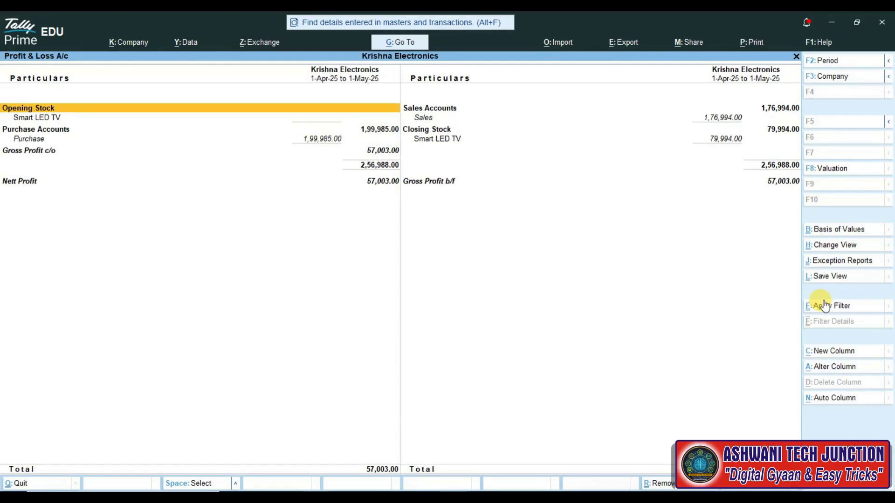
key(Down)
key(Down)
key(Down)
key(Down)
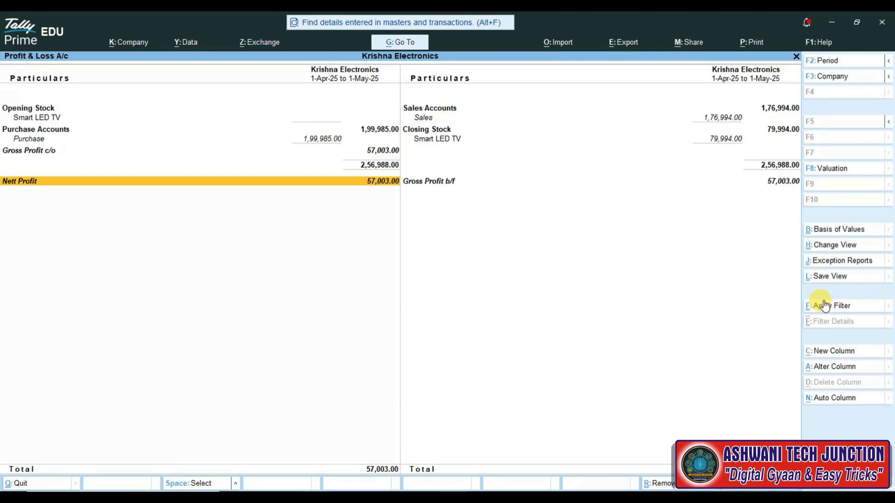
key(Escape)
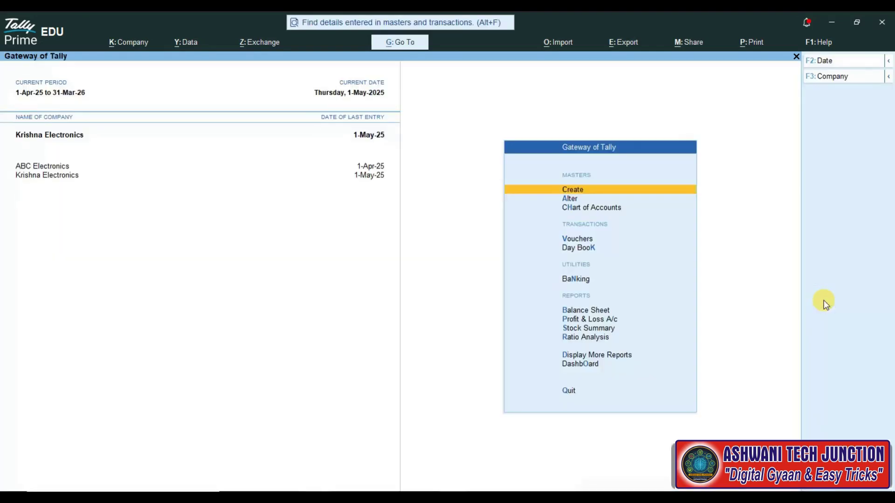
Step: Open voucher entry for Krishna Electronics and include the inactive types in the list of other voucher types
key(Down)
key(Down)
key(Down)
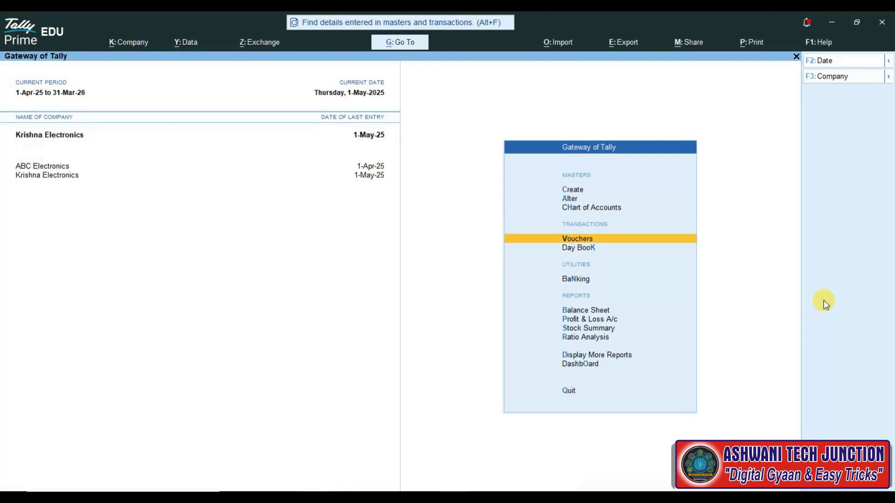
key(Return)
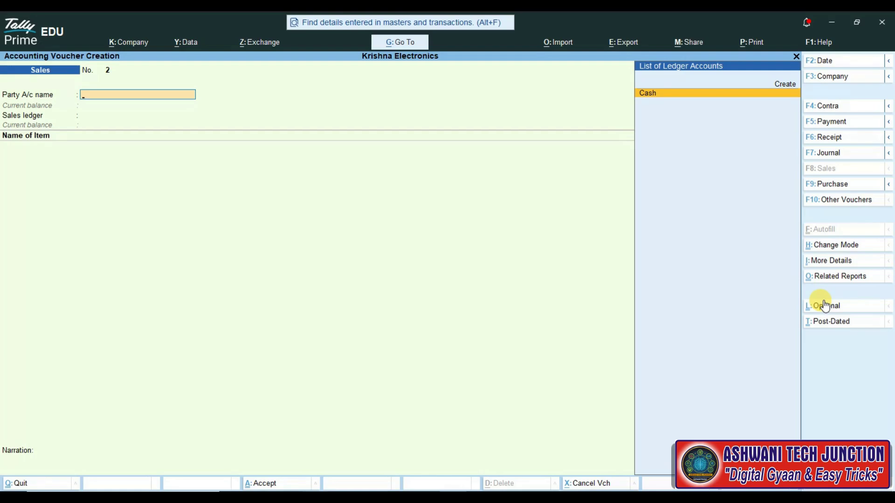
click(847, 201)
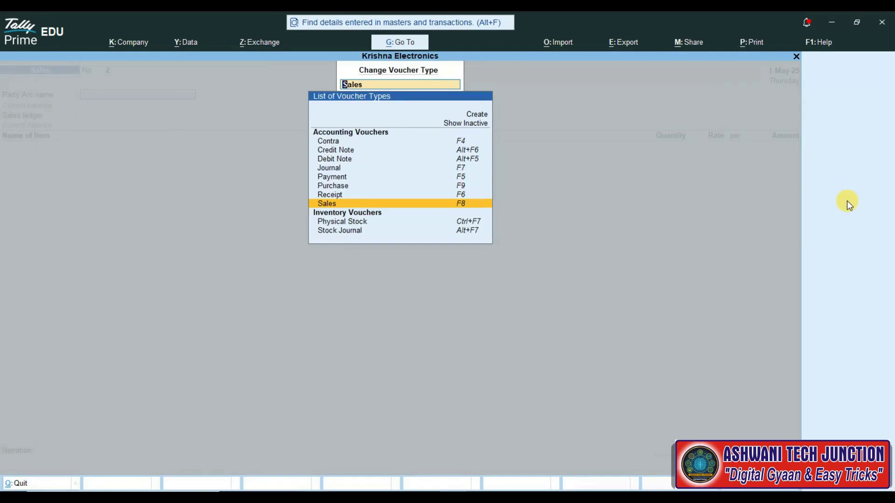
key(Up)
key(Up)
key(Up)
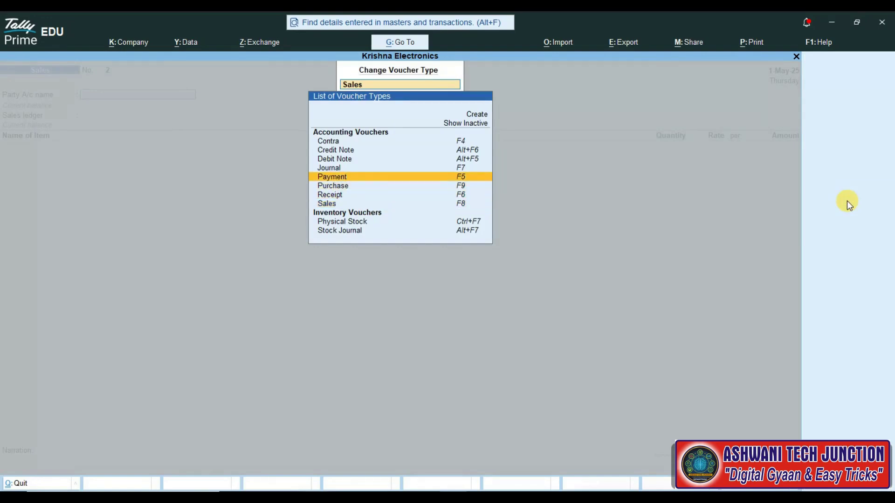
key(Up)
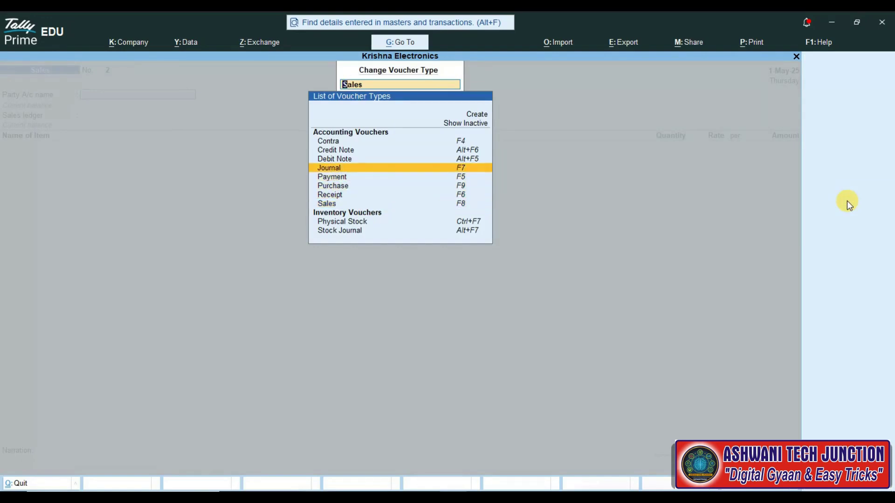
key(Up)
key(Up)
key(Up)
key(Up)
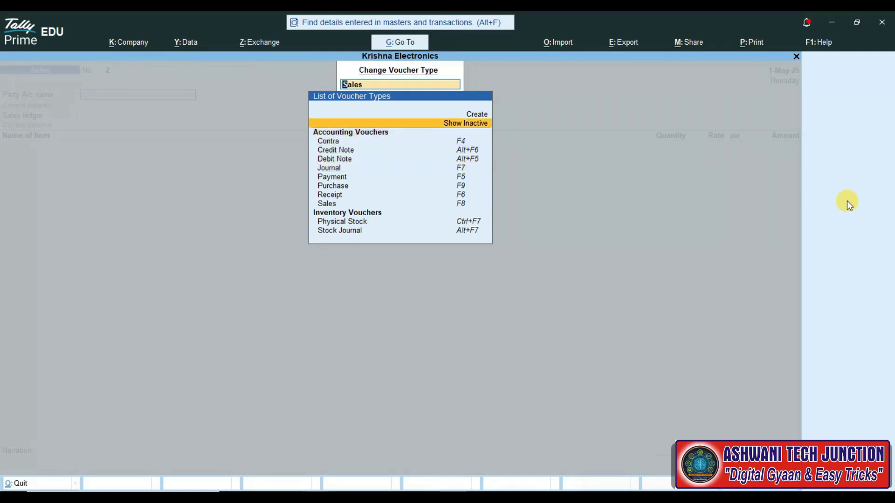
key(Return)
Step: Choose the inactive Reversing Journal voucher type and activate it
key(Down)
key(Down)
key(Down)
key(Down)
key(Down)
key(Down)
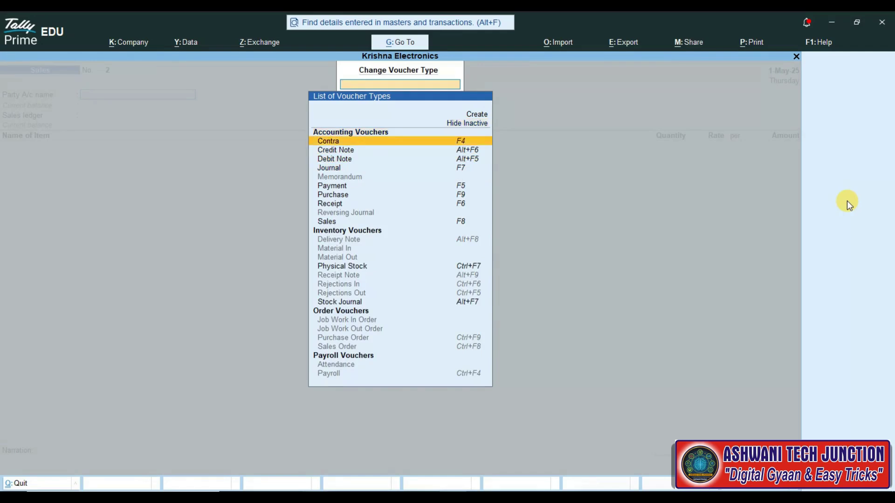
key(Down)
key(Down)
key(Down)
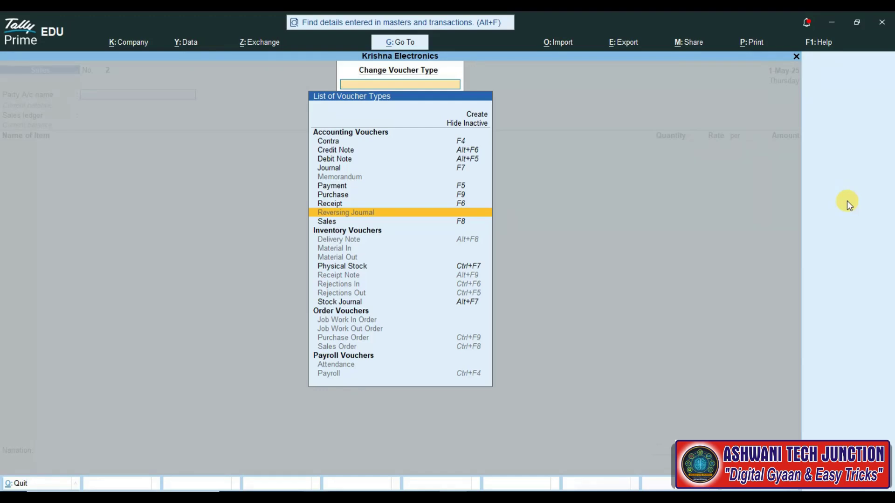
key(Return)
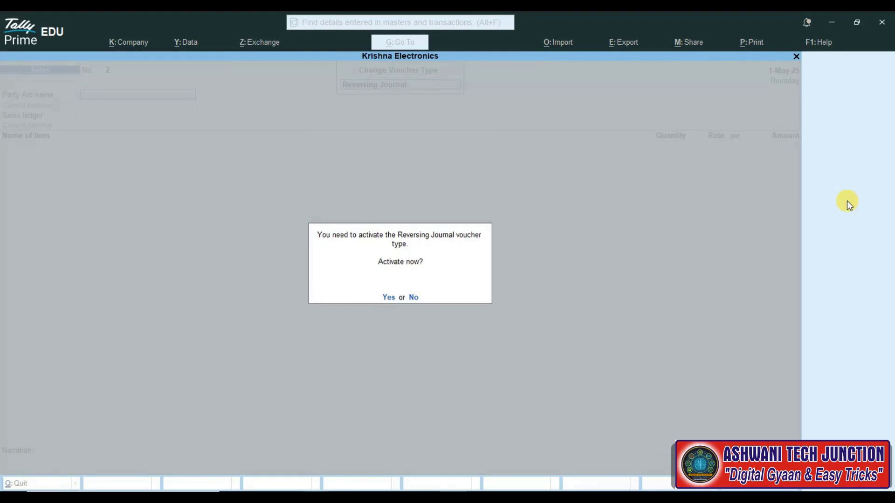
key(y)
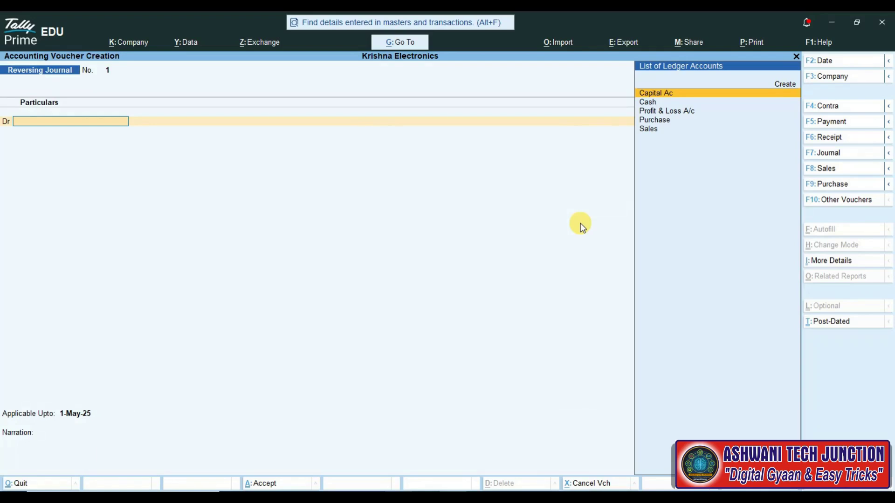
Step: Create a Salary ledger under Indirect Expenses, with ledger type Not Applicable, for the debit line of the reversing journal
key(alt+c)
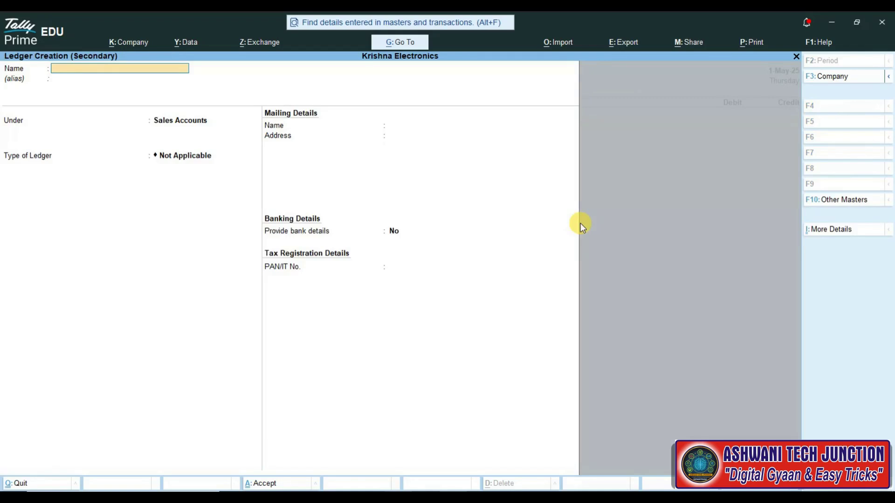
text(Salary)
key(Return)
key(Return)
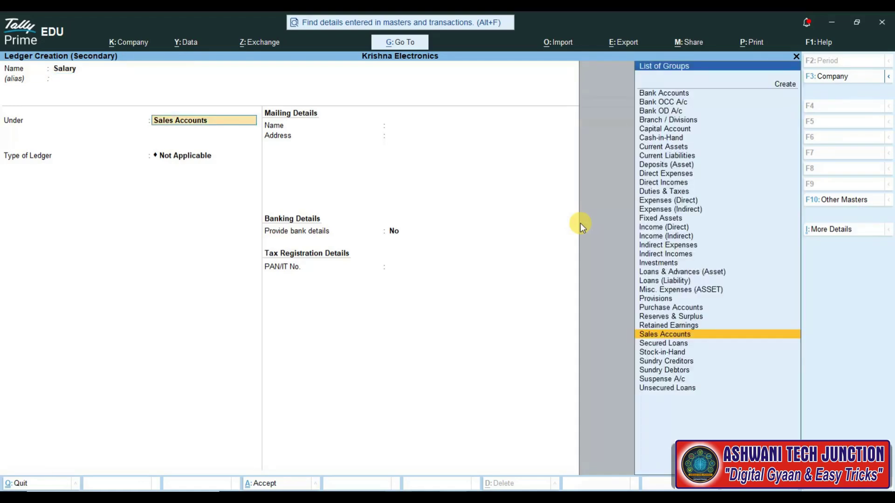
text(i)
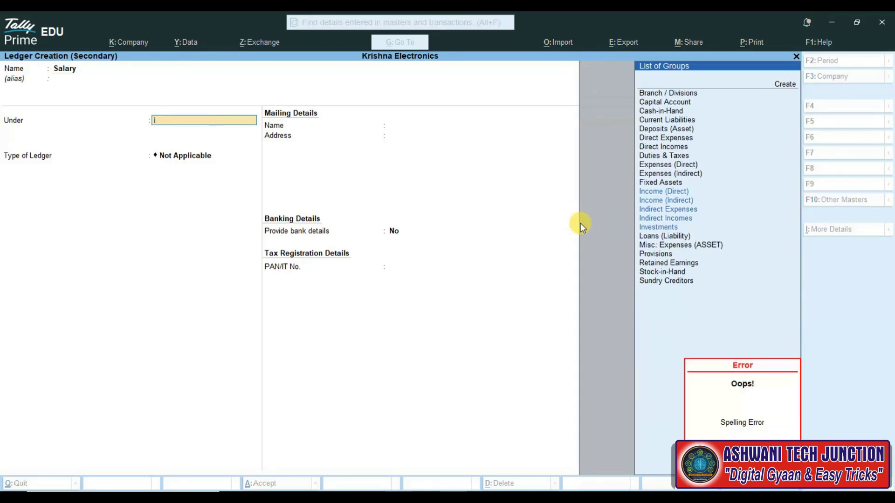
key(Return)
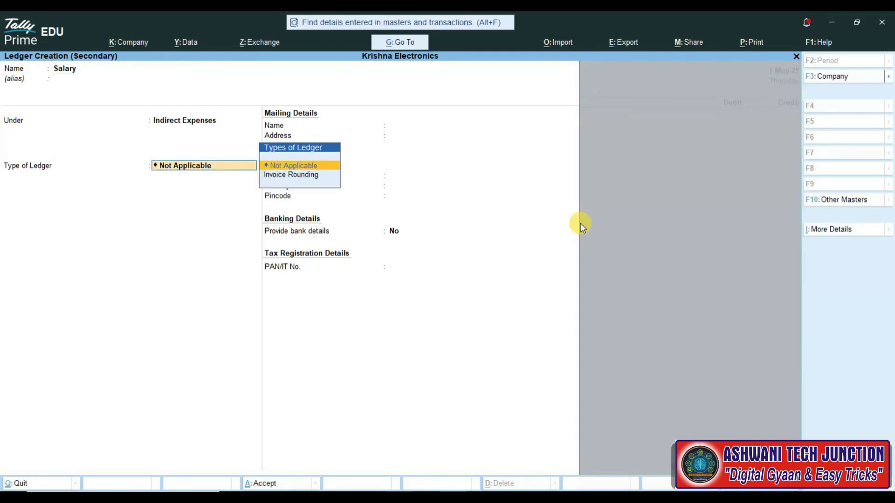
key(Return)
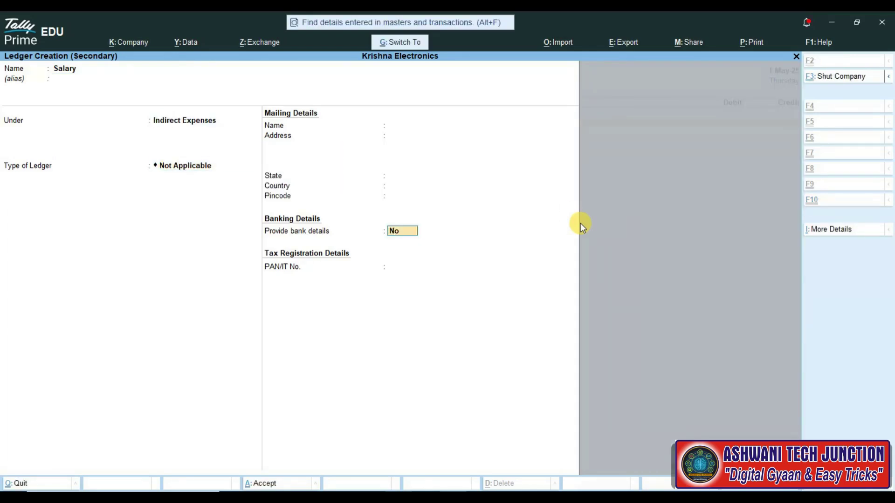
key(ctrl+a)
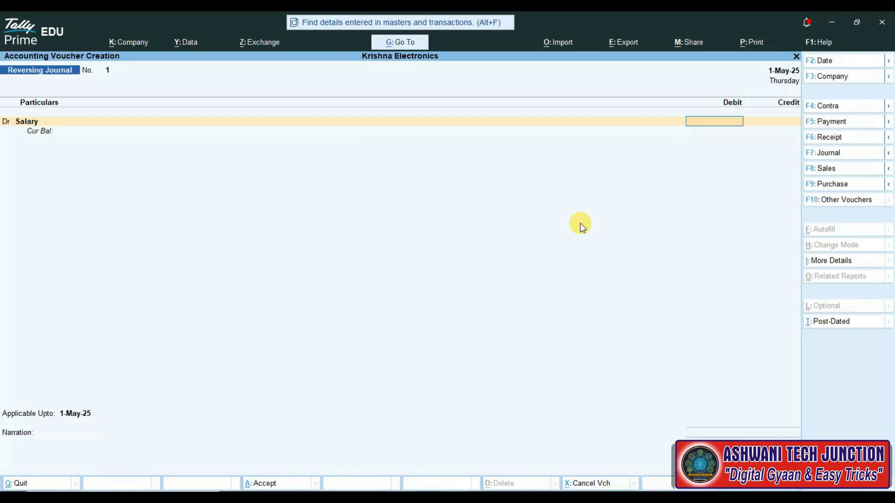
Step: Debit Salary 20000 and credit Cash in the reversing journal, save the voucher and leave voucher entry
text(20000)
key(Return)
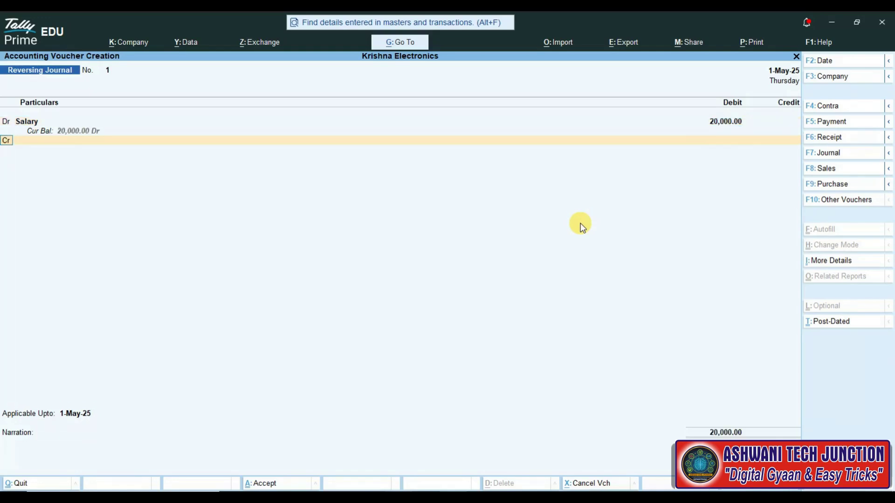
key(Return)
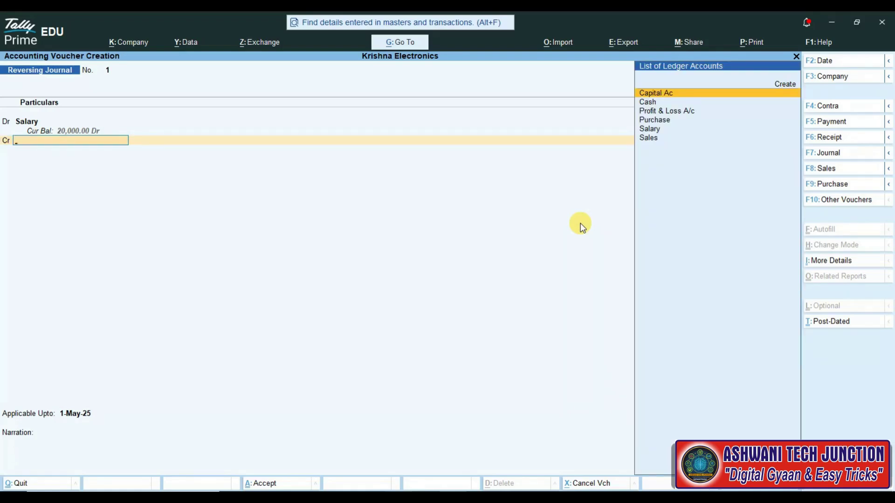
key(Down)
key(Return)
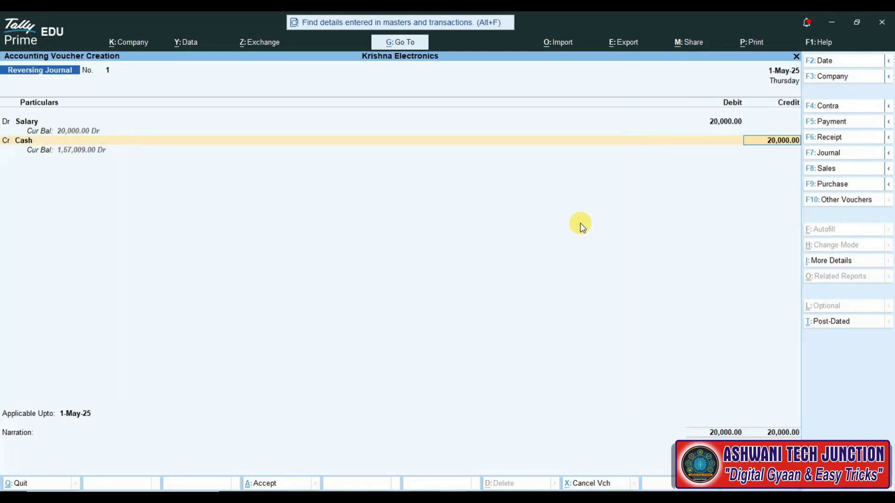
key(ctrl)
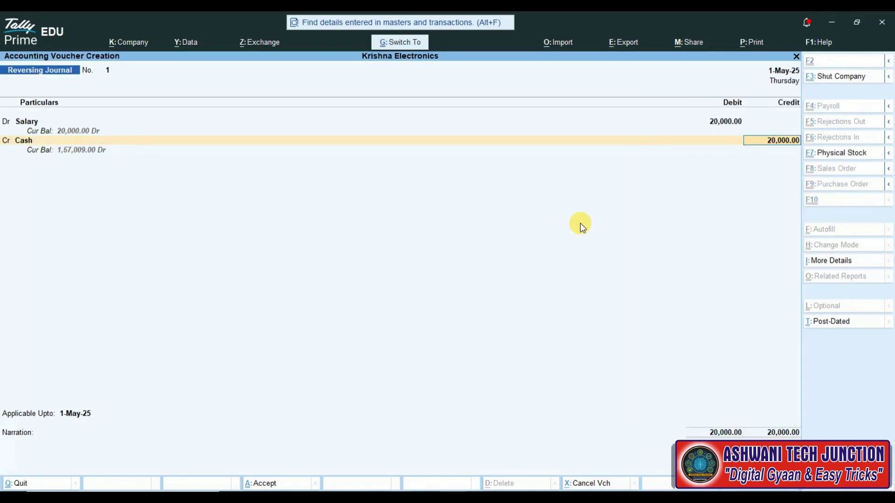
key(ctrl+a)
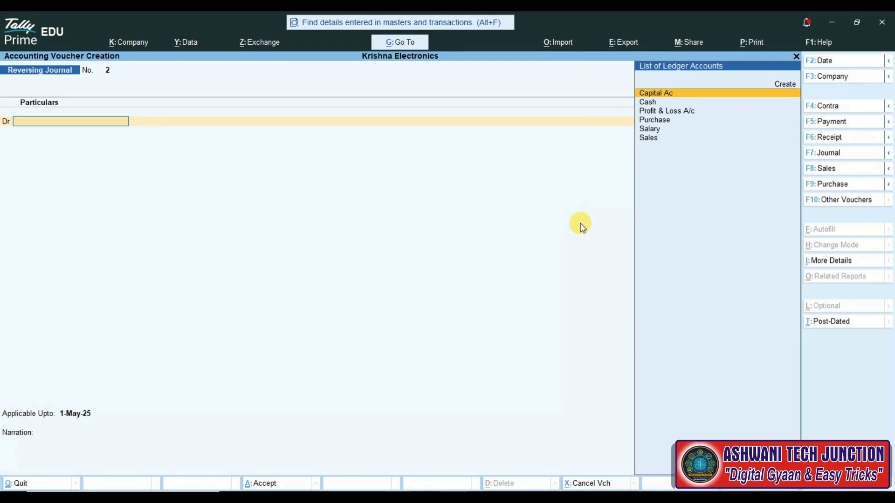
key(Escape)
key(Return)
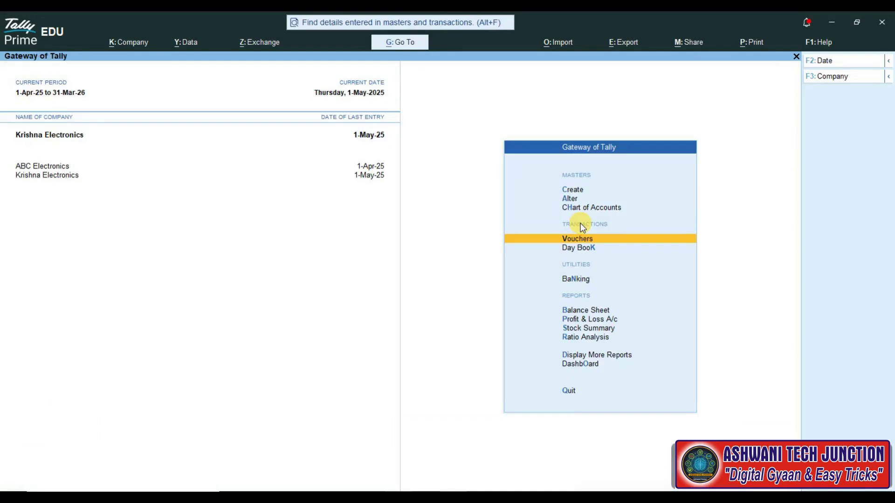
Step: View the Profit & Loss A/c for the period ending 1-6-25 and close the report
key(Down)
key(Down)
key(Down)
key(Down)
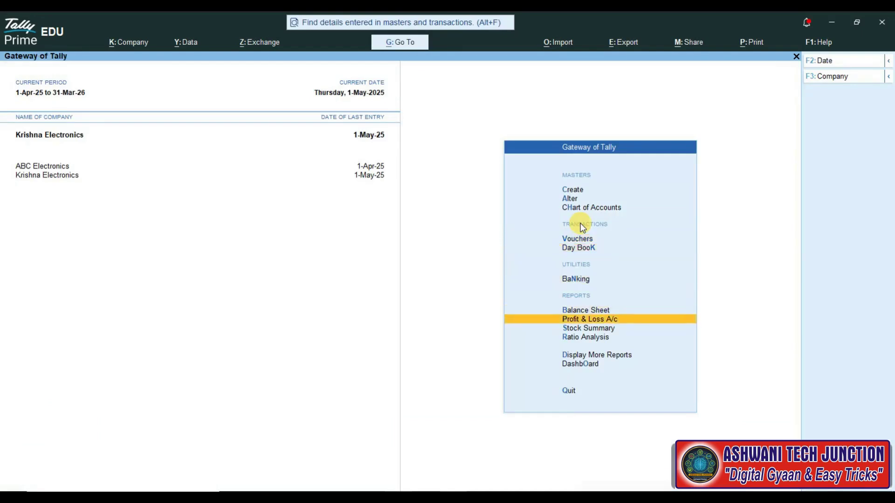
key(Return)
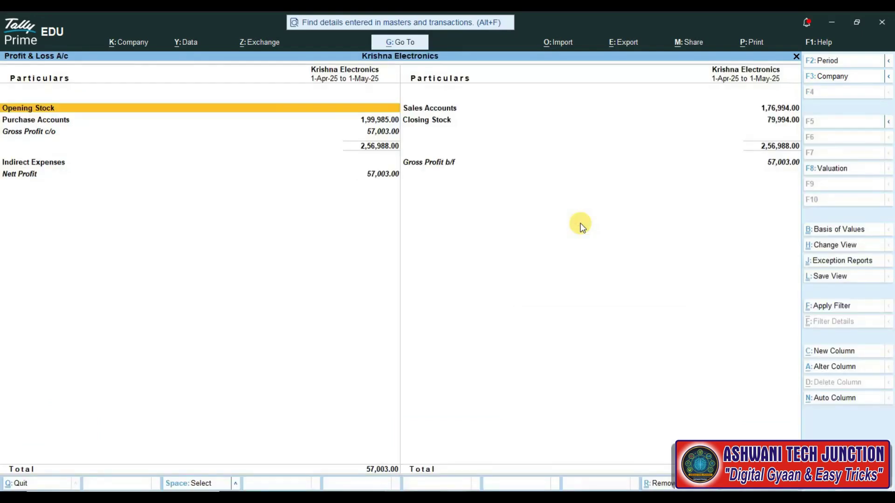
key(F2)
key(Return)
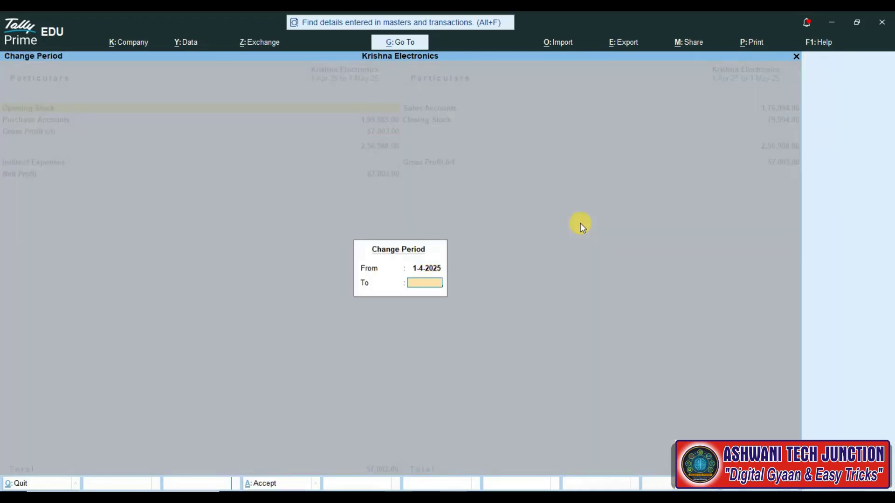
text(1-6-25)
key(Return)
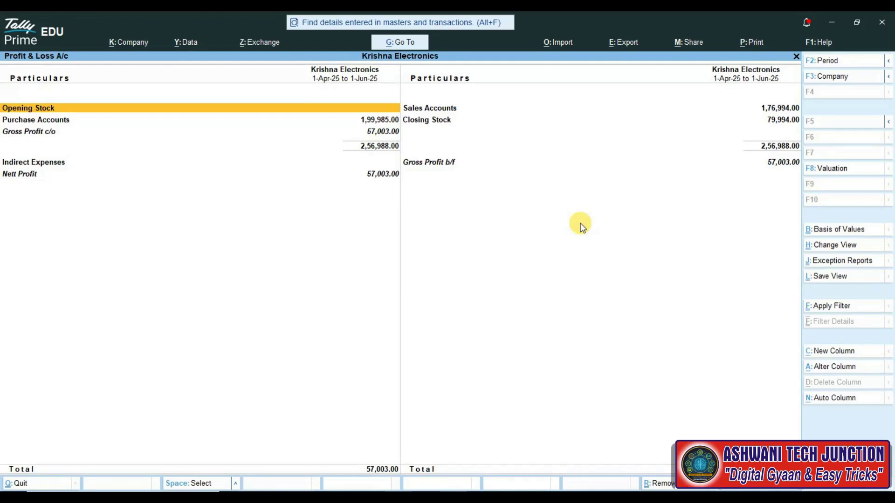
key(Escape)
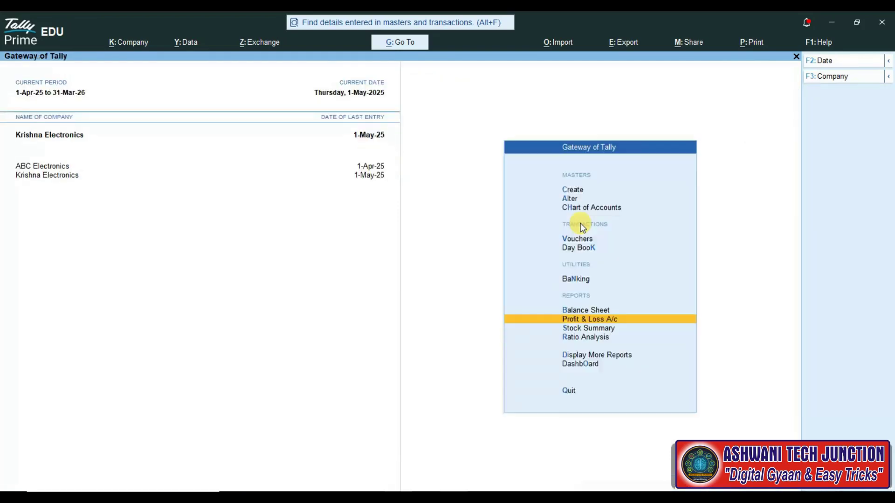
Step: Open the Salary reversing journal voucher from the Day Book for alteration
key(Up)
key(Up)
key(Up)
key(Return)
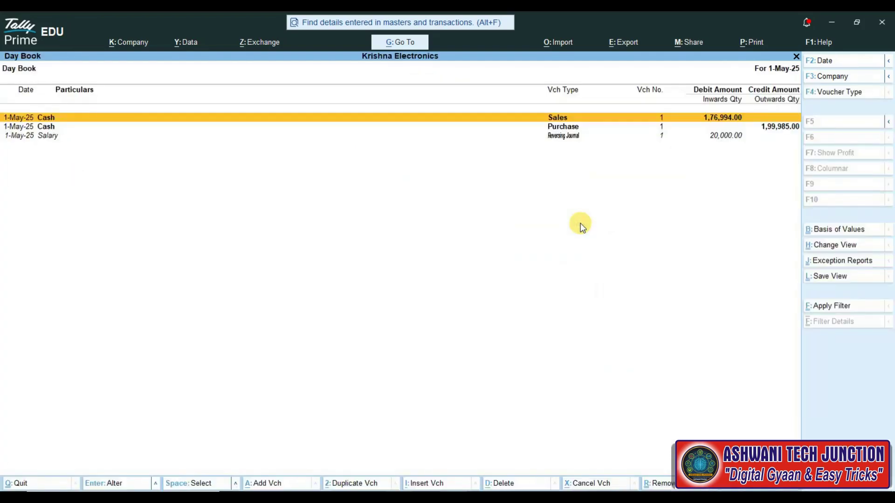
key(Down)
key(Down)
key(Return)
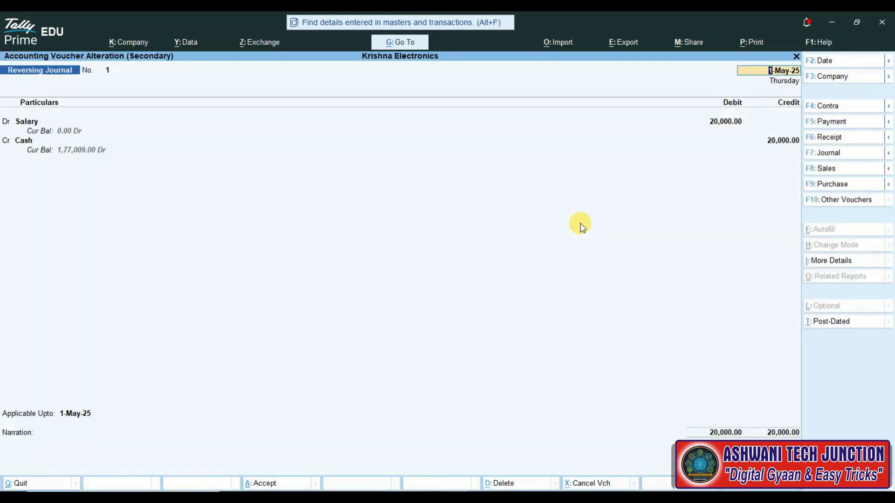
Step: Set the reversing journal's voucher date to 1-6-25, keeping its Salary and Cash entries
text(1-6-25)
key(Return)
key(Return)
key(Return)
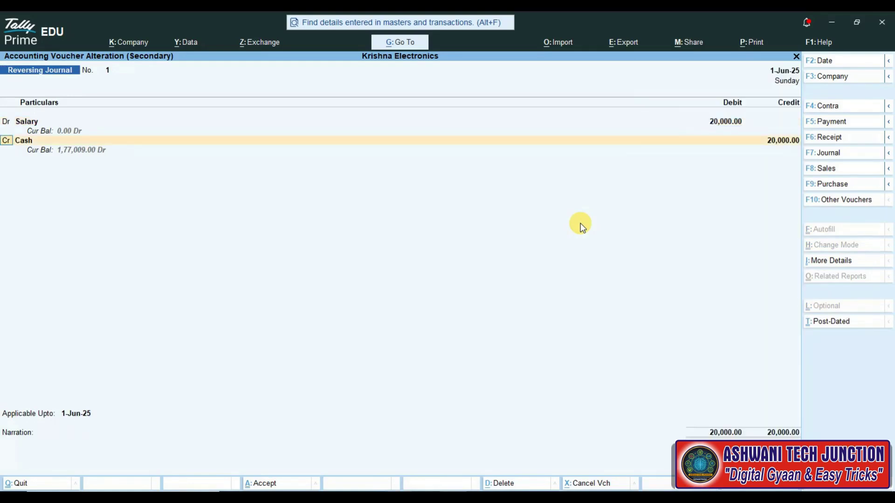
key(Return)
key(Return)
key(Return)
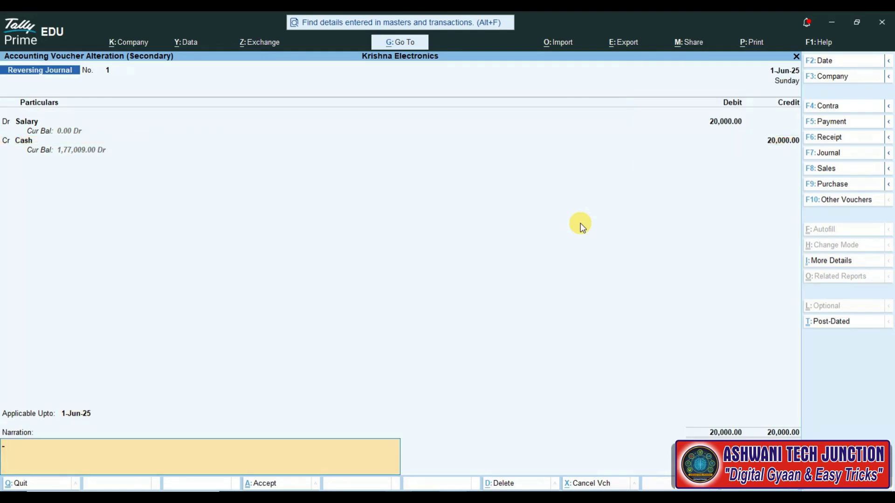
Step: Set the reversing journal's Applicable Upto date to 31-5-25, save the voucher and close the Day Book
key(BackSpace)
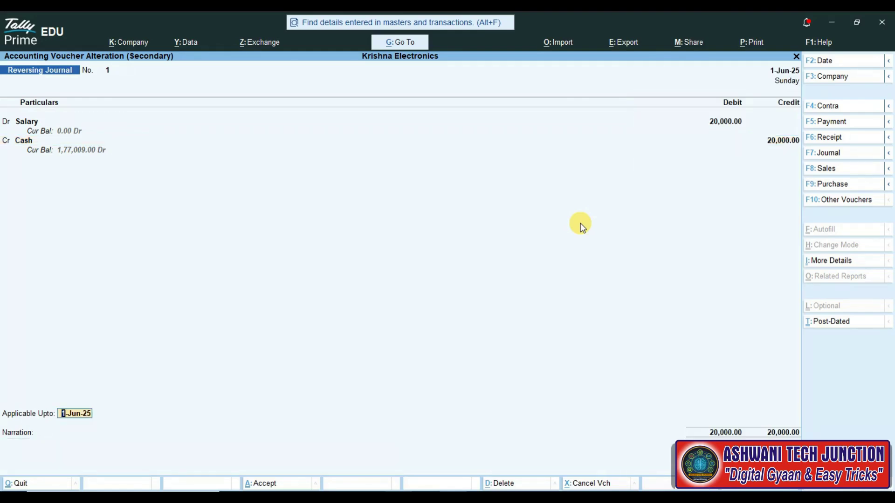
text(31-)
text(52)
key(BackSpace)
text(-25)
key(Return)
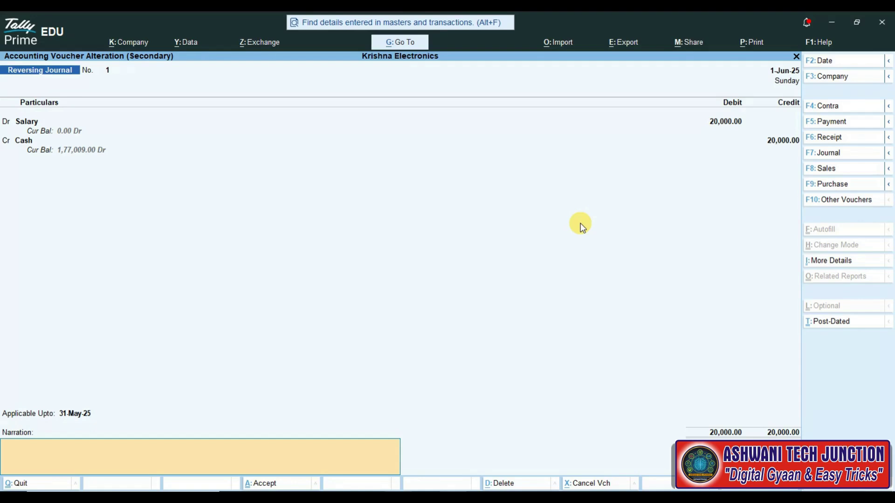
key(ctrl)
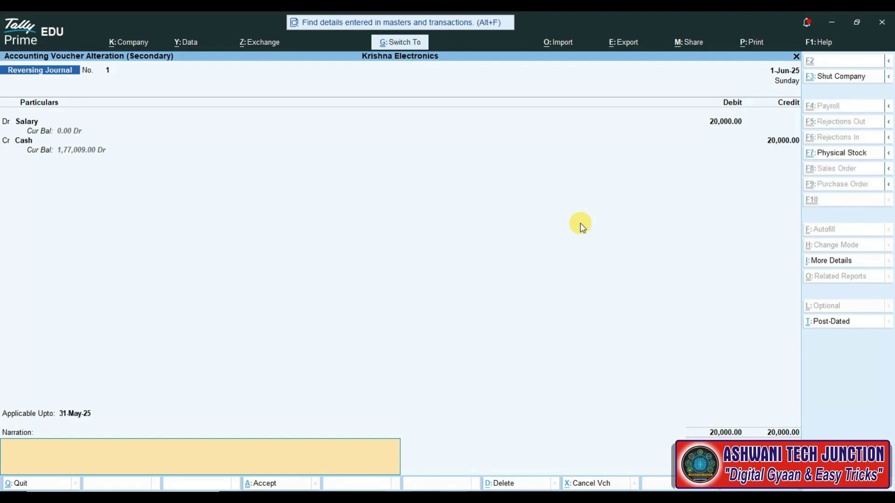
key(ctrl+a)
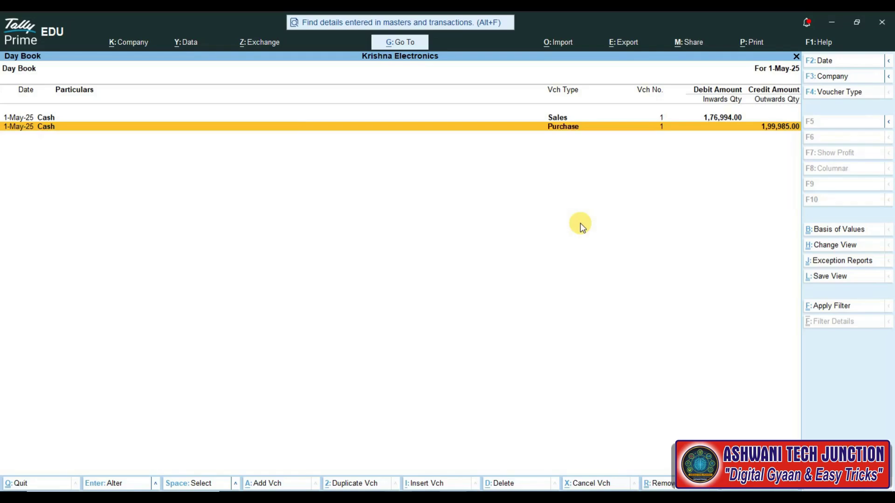
key(Escape)
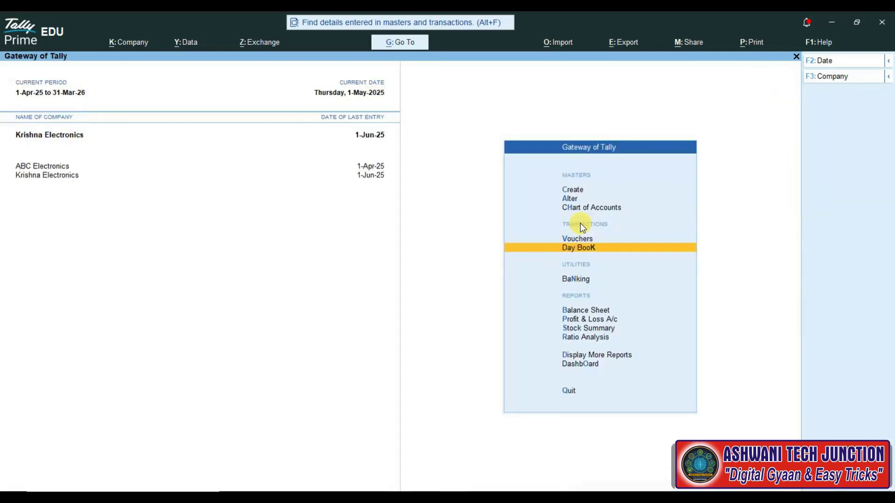
Step: Open the Profit & Loss A/c and set its period from 1-4-2025 to 31-5-25
key(Down)
key(Down)
key(Down)
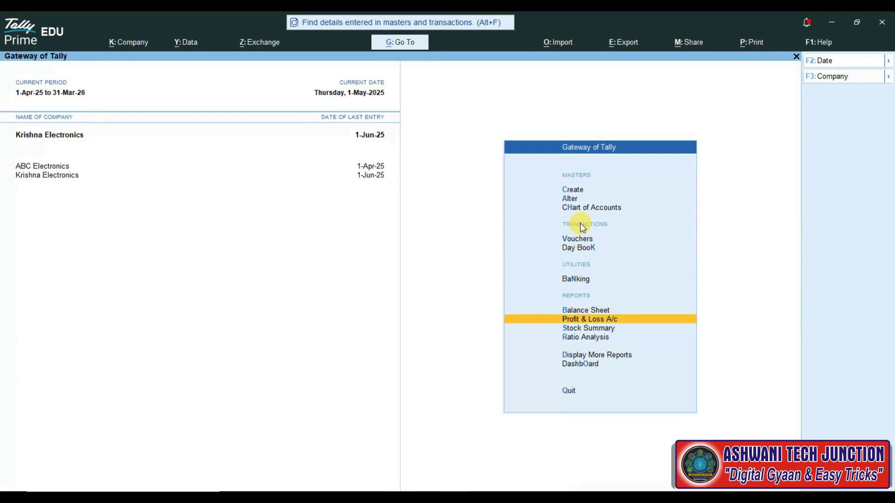
key(Return)
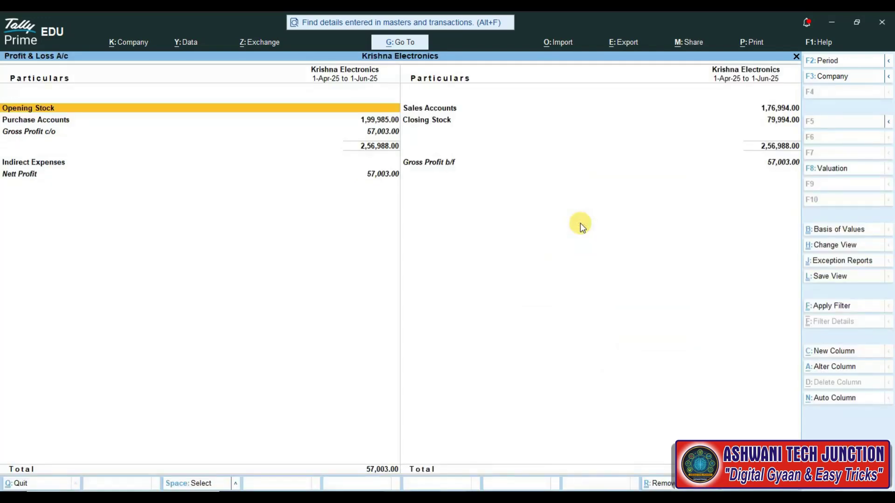
key(F2)
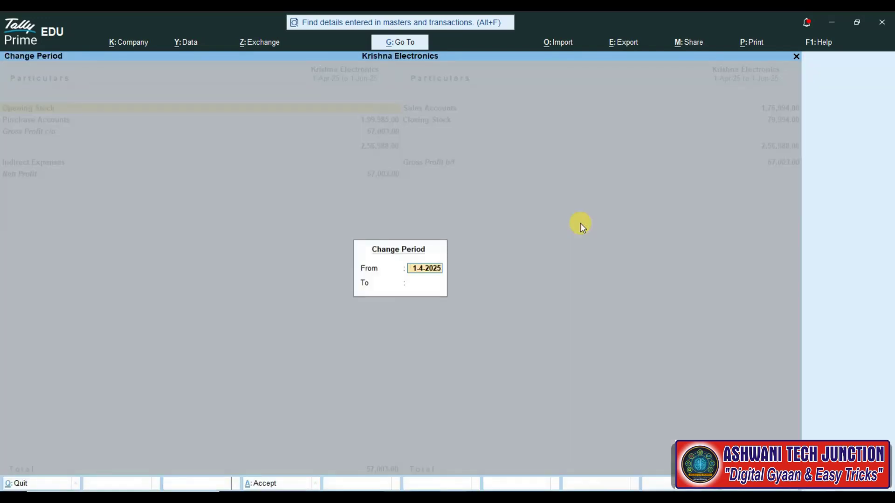
text(1-4-2025)
key(Return)
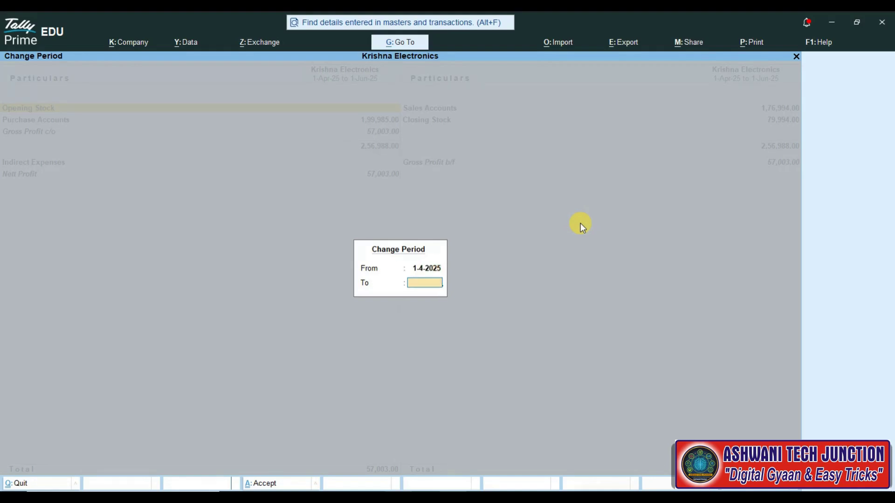
text(31-5-25)
key(Return)
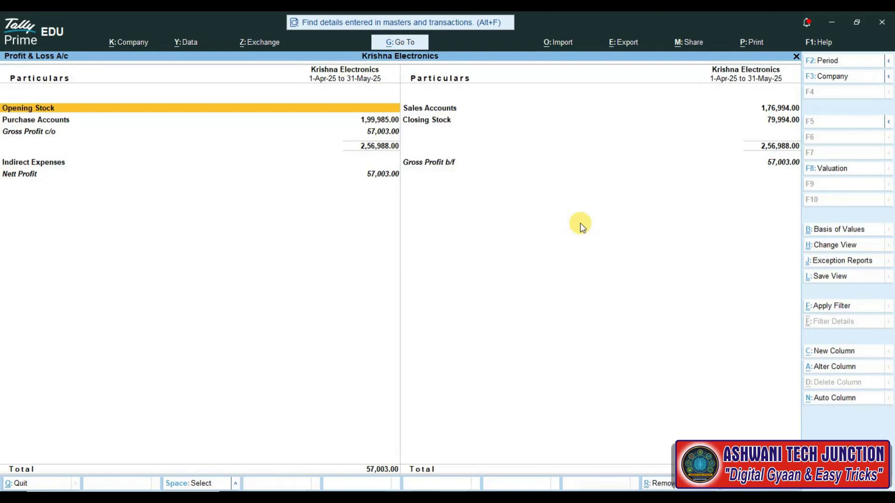
Step: Expand the Profit & Loss A/c to its detailed view, examine the Salary entry under Indirect Expenses, and close the report
key(alt+F5)
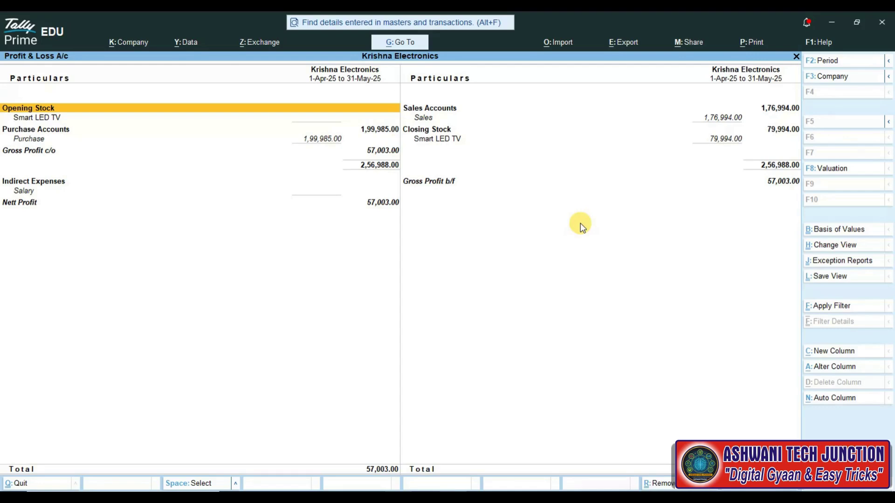
key(Right)
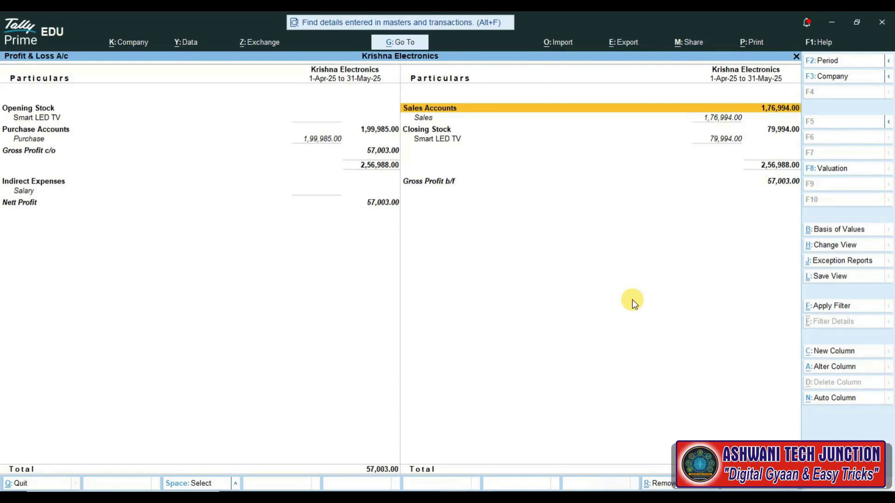
key(Escape)
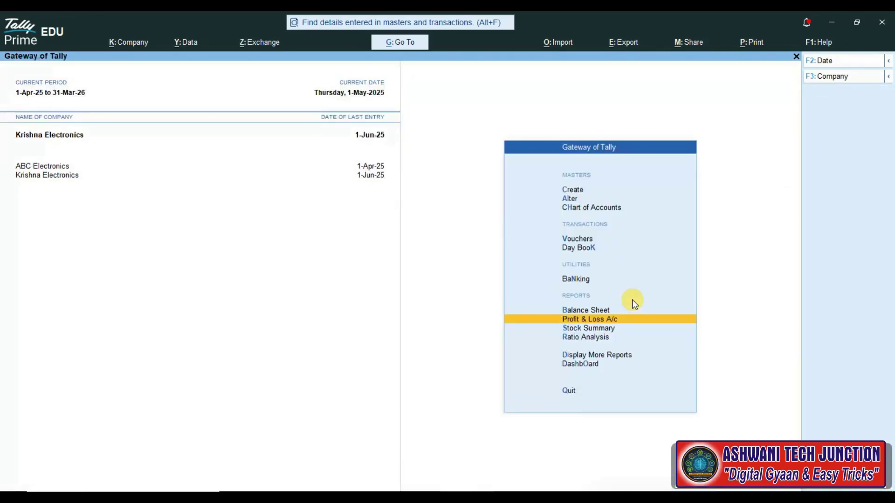
key(Up)
key(Up)
key(Up)
key(Up)
key(Up)
key(Up)
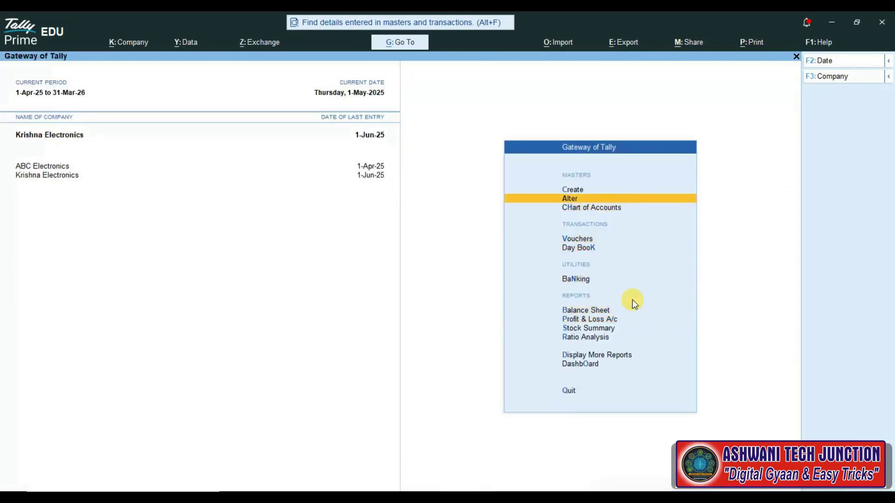
key(Up)
key(Return)
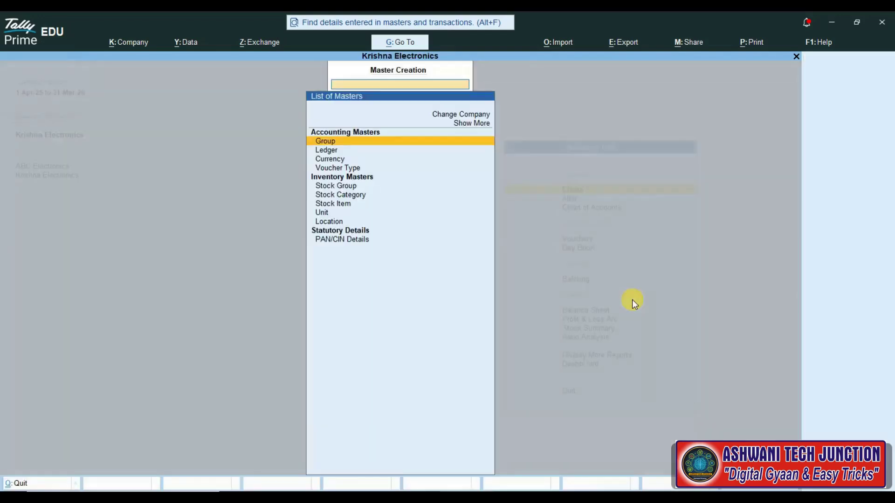
key(Escape)
key(Down)
key(Down)
key(Down)
key(Return)
key(Escape)
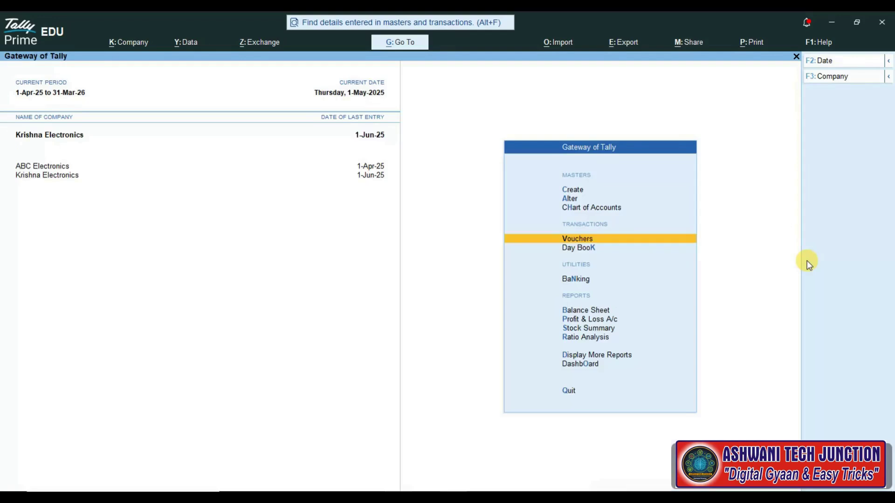
Step: Open the master creation list and expand it to show all master types
key(Up)
key(Up)
key(Up)
key(Return)
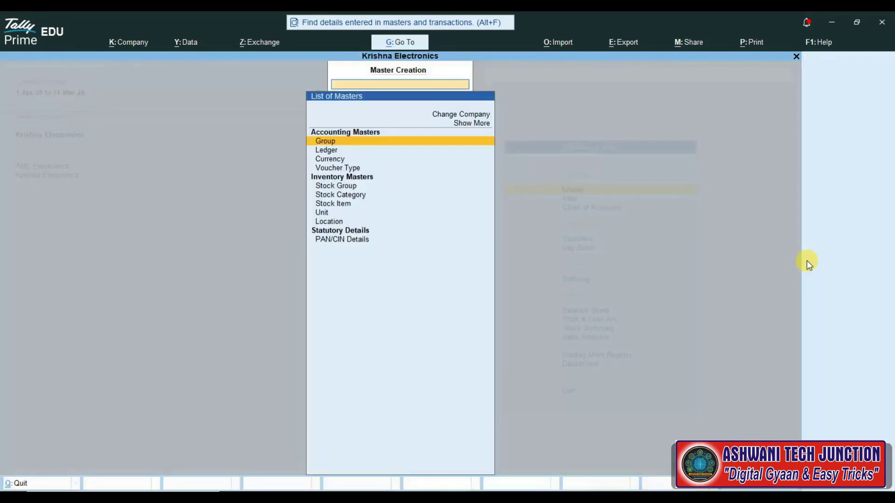
key(Up)
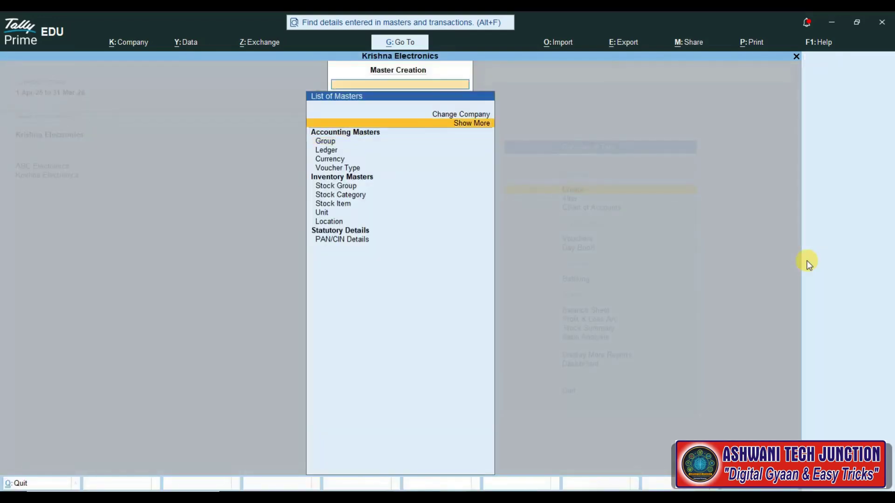
key(Return)
Step: Start a new Scenario master named Provision with Include actuals kept at Yes
key(Down)
key(Down)
key(Down)
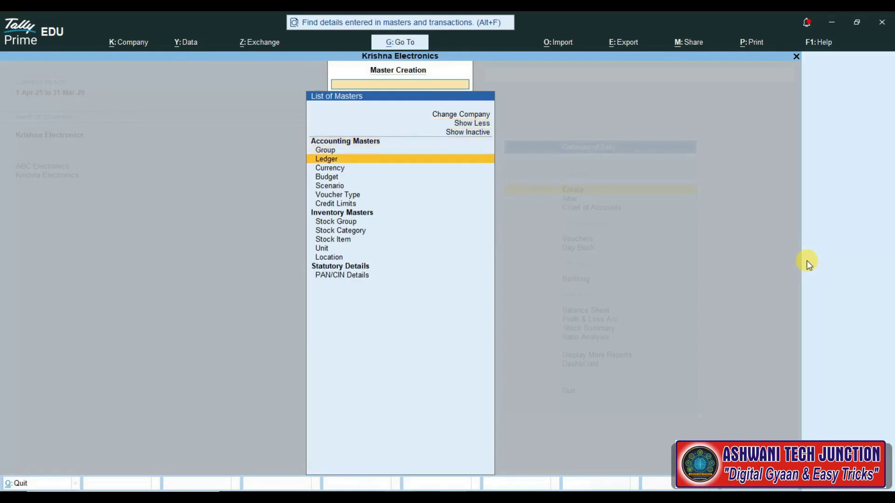
key(Up)
key(Up)
key(Down)
key(Down)
key(Down)
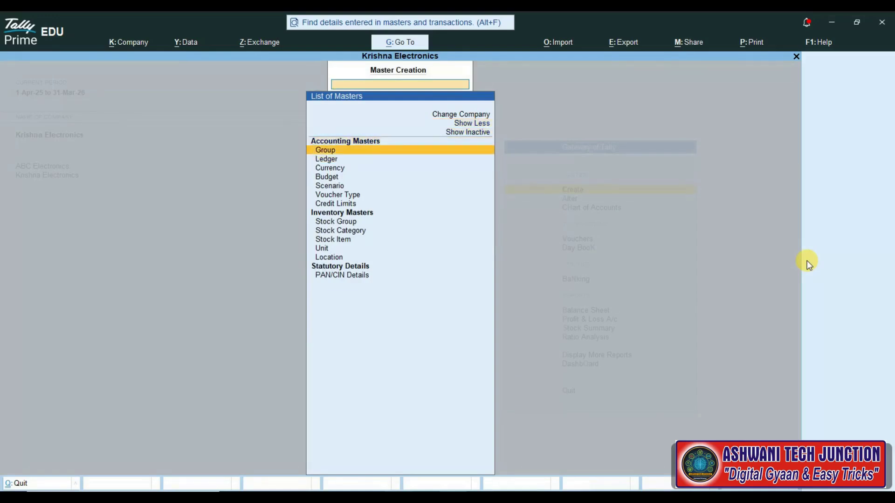
key(Down)
key(Down)
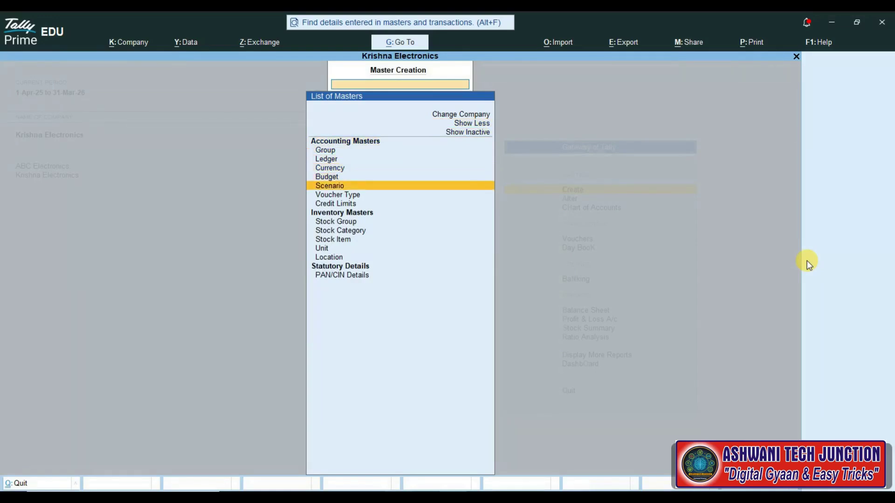
key(Return)
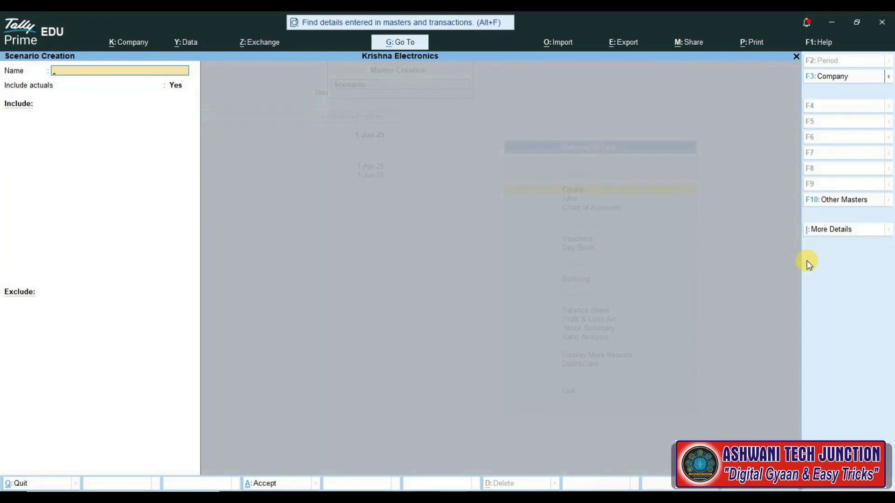
text(Provision)
key(Return)
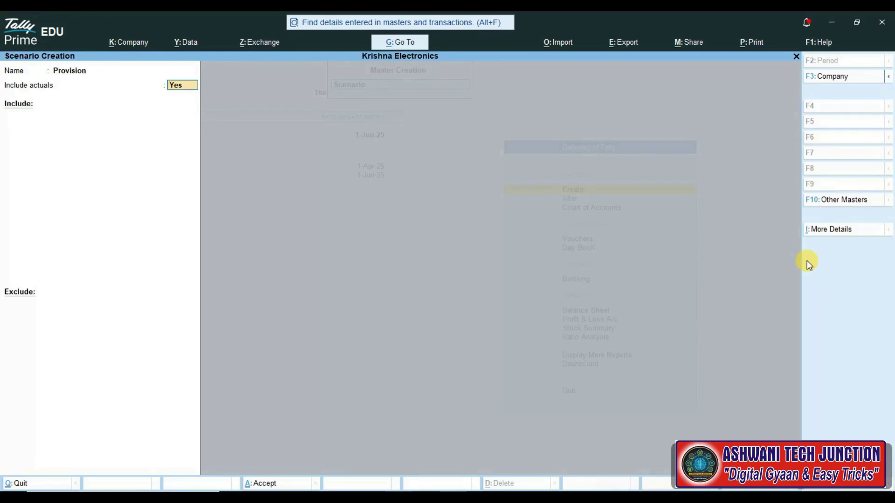
key(Return)
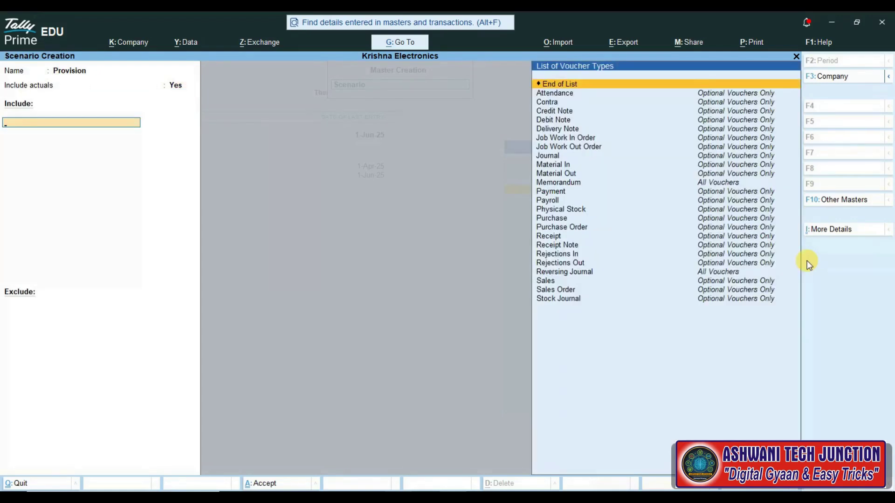
Step: Include the Reversing Journal voucher type in the scenario, exclude none, save it and close master creation
text(Re)
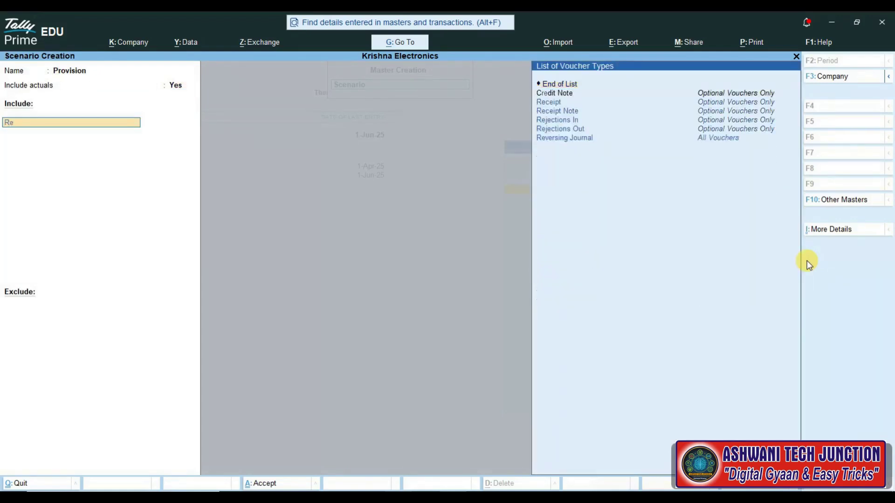
key(Down)
key(Down)
key(Down)
key(Down)
key(Down)
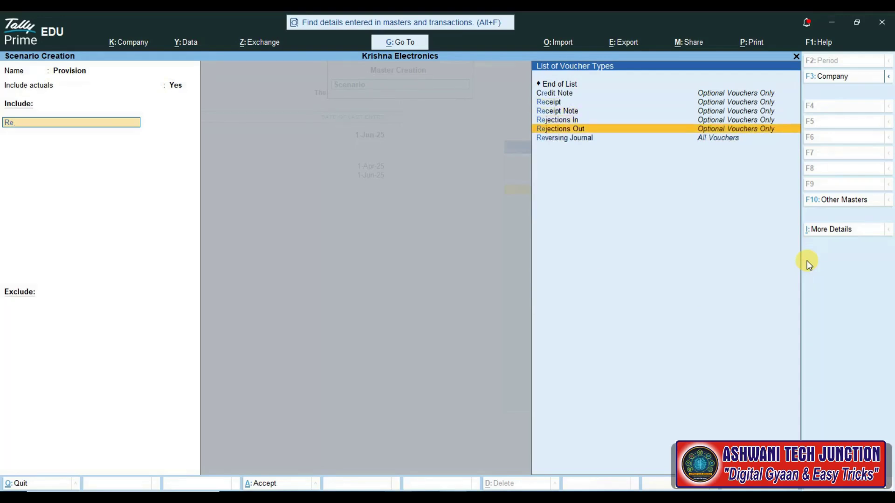
key(Return)
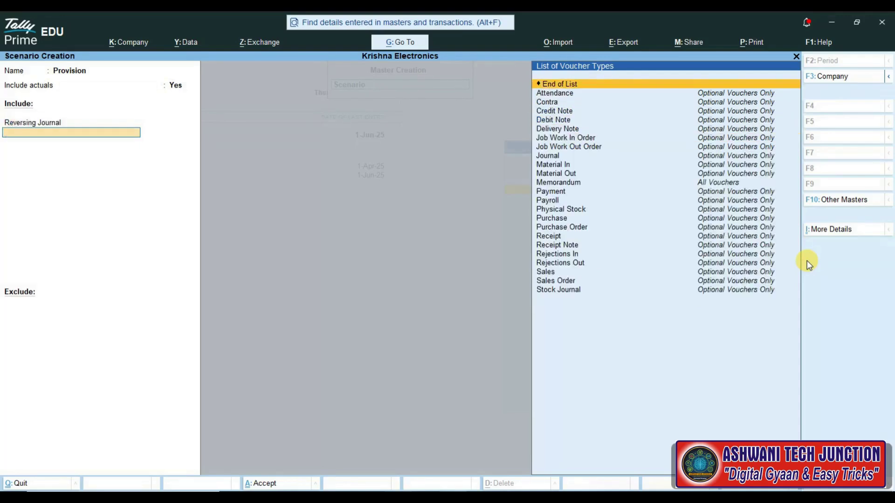
key(Return)
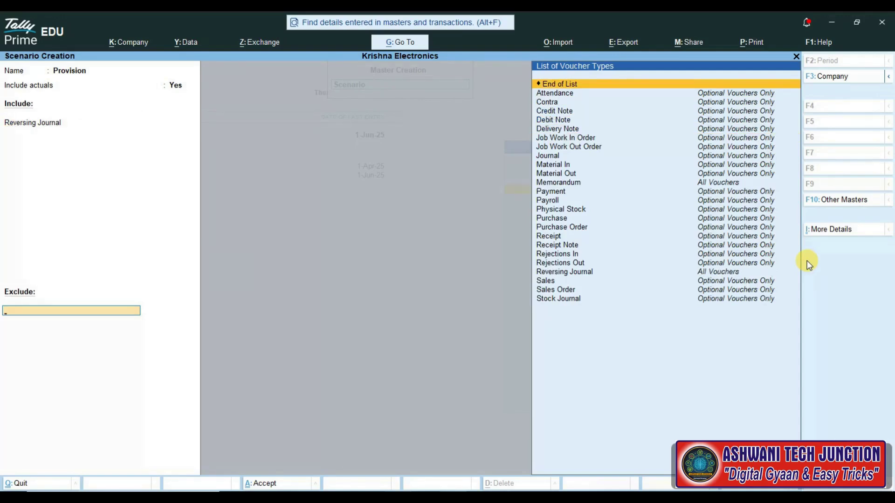
key(ctrl+a)
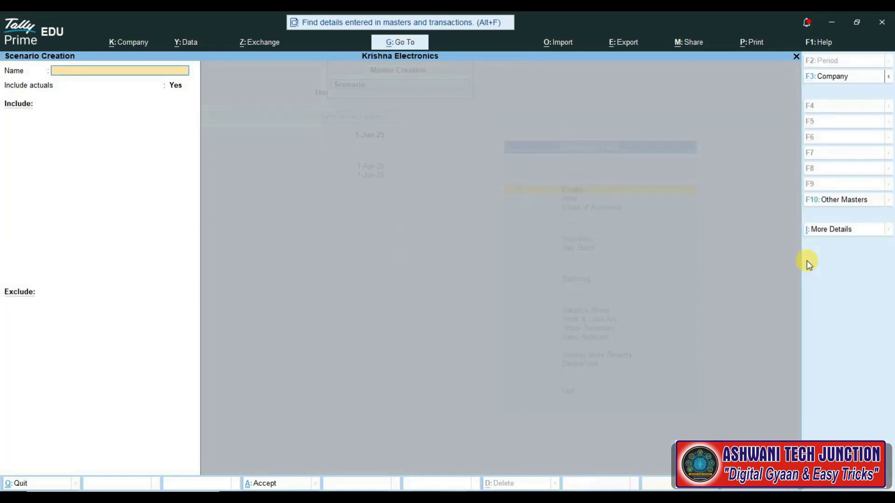
key(Escape)
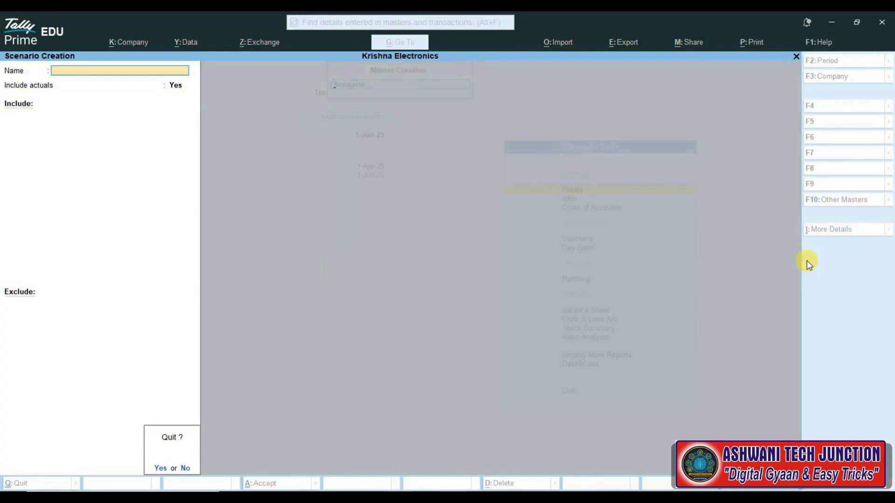
key(y)
key(Escape)
Step: Open the Profit & Loss A/c report of Krishna Electronics
key(Down)
key(Down)
key(Down)
key(Down)
key(Down)
key(Down)
key(Down)
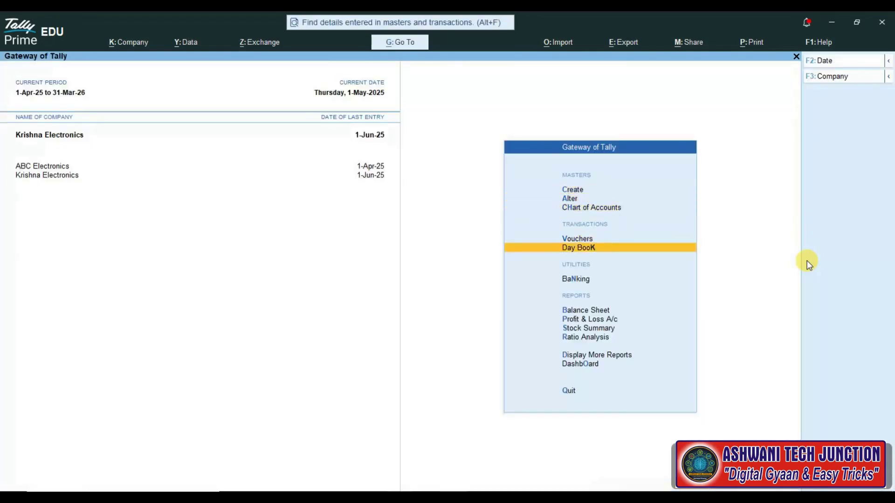
key(Up)
key(Down)
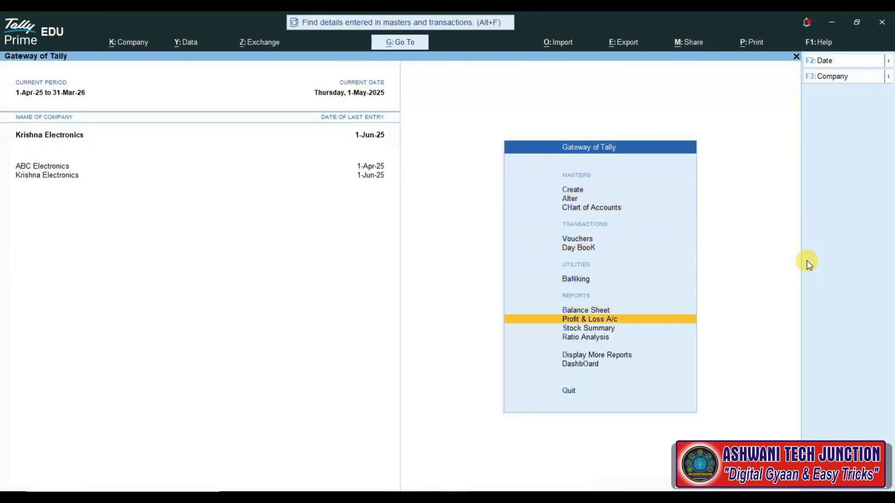
key(Return)
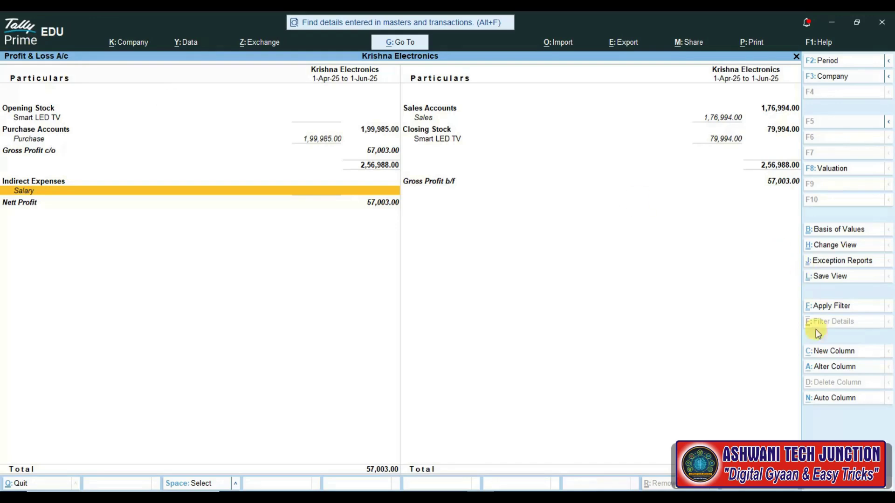
Step: Try adding a Profit & Loss column for Krishna Electronics up to 31-5-25, with default stock valuation and the Provision scenario
click(810, 353)
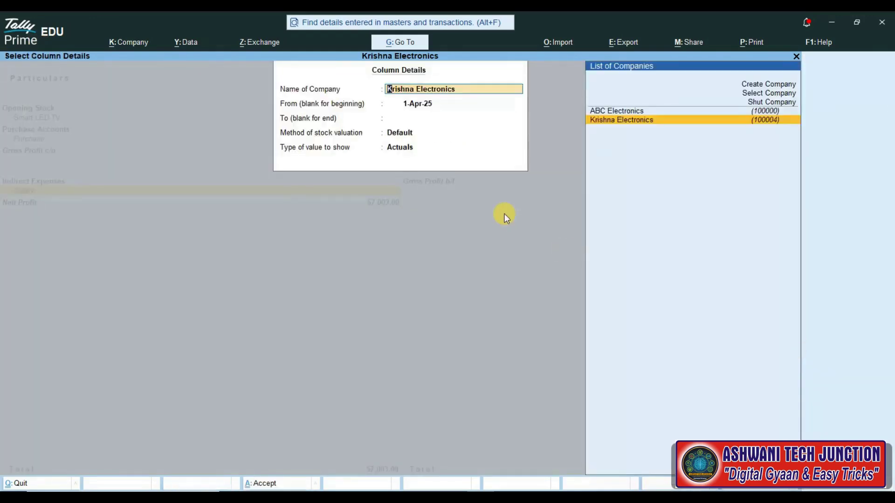
key(Return)
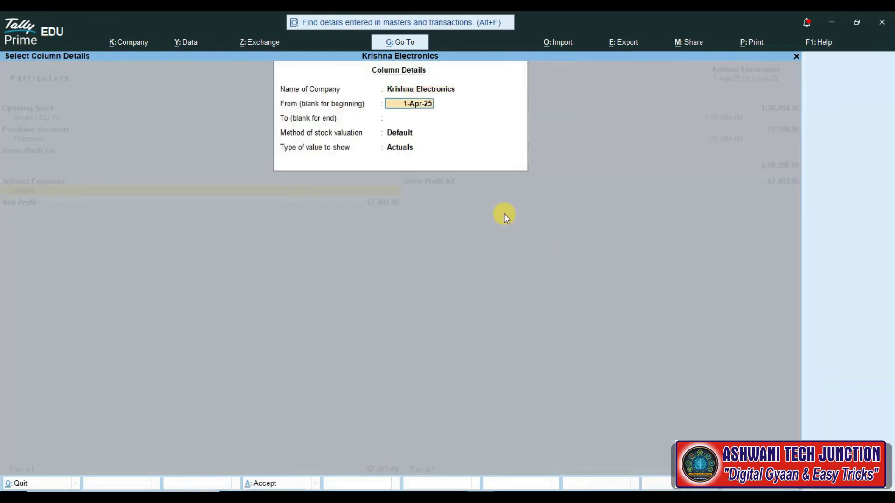
key(Return)
text(31-5-25)
key(Return)
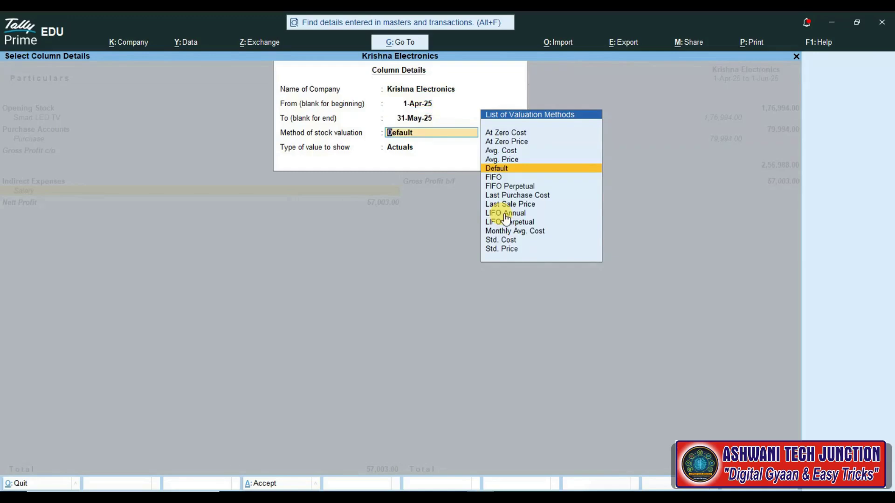
key(Return)
key(Down)
key(Down)
key(Down)
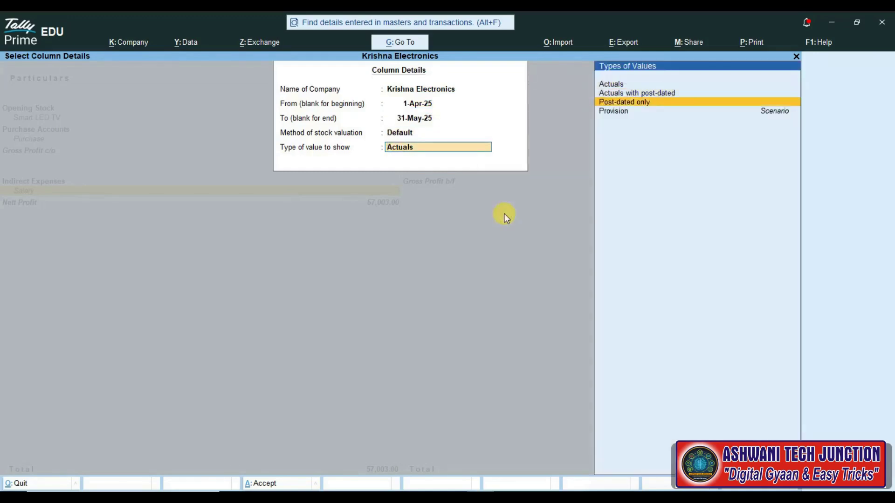
key(Return)
key(Return)
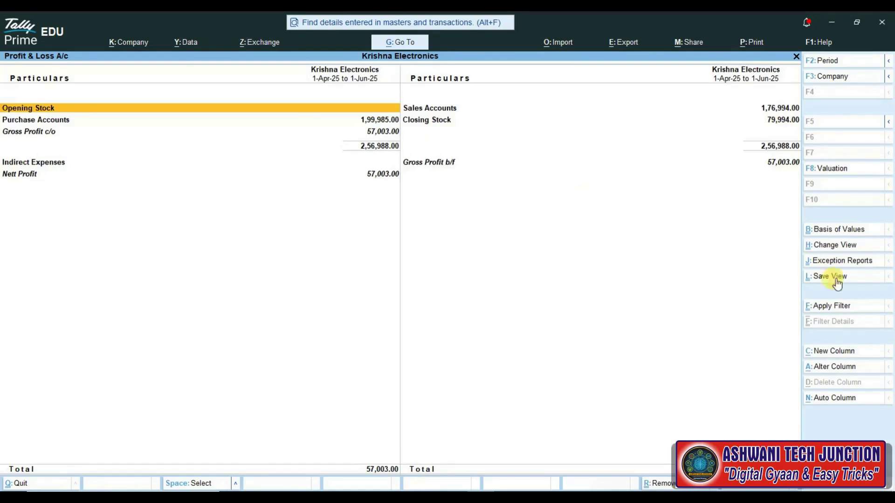
Step: Add a Profit & Loss column from 1-Apr-25 to 1-6-25 with the Provision scenario, compare it with actuals, and close the report
click(828, 355)
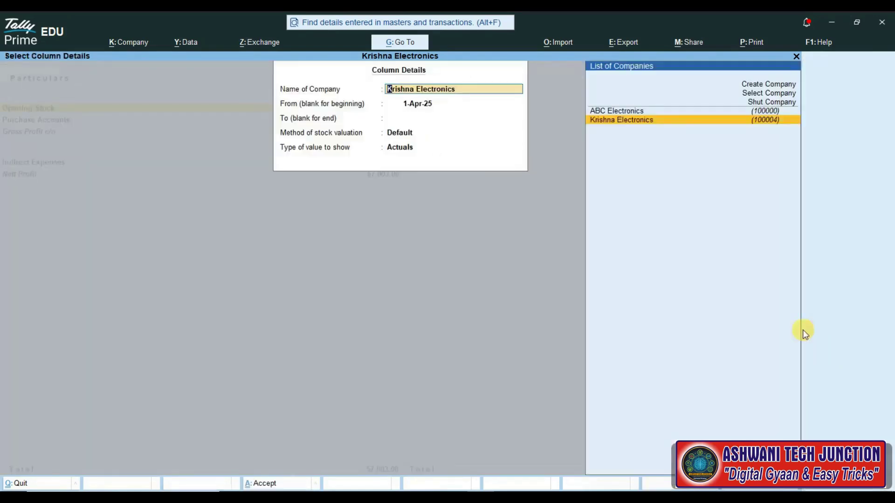
key(Return)
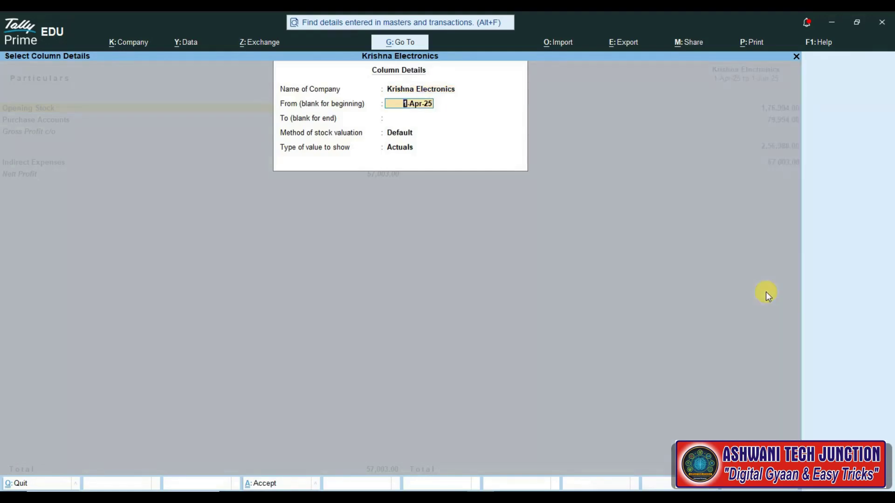
key(Return)
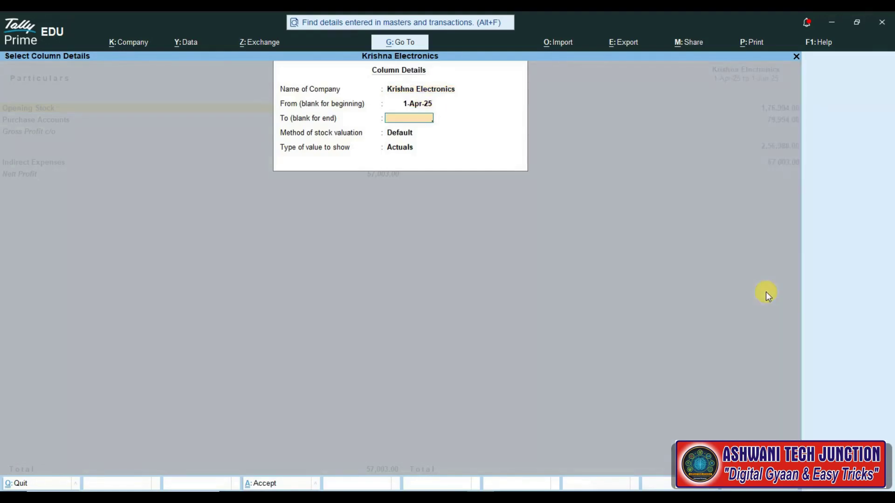
text(1-6-25)
key(Return)
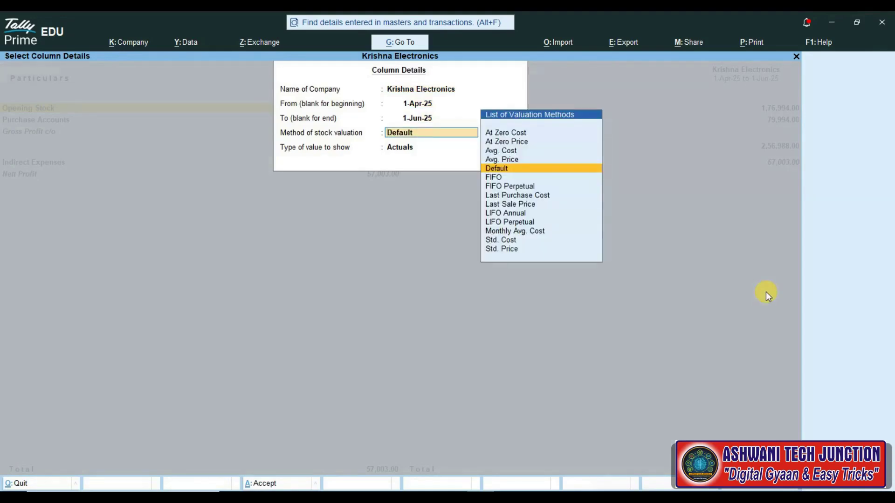
key(Return)
key(Down)
key(Down)
key(Down)
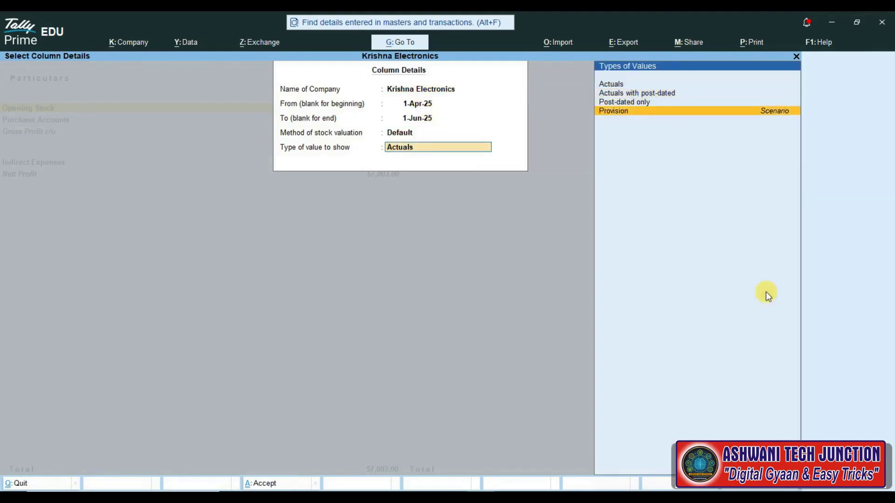
key(Return)
key(Return)
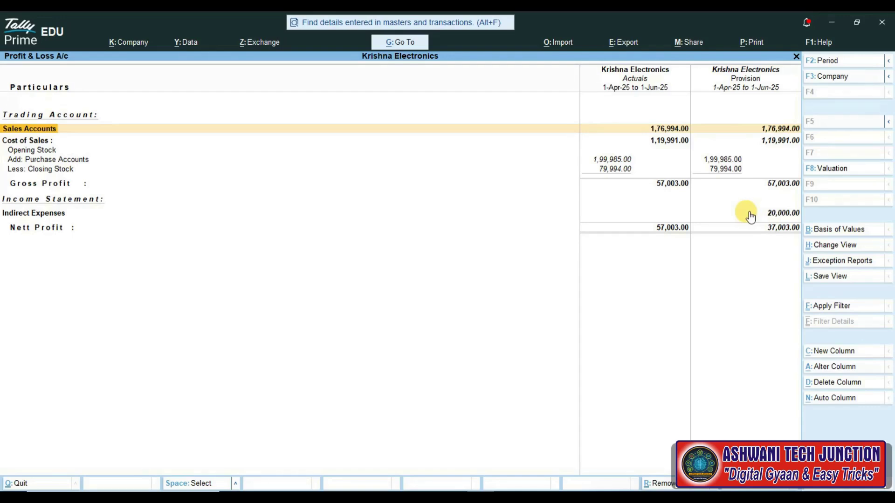
key(Escape)
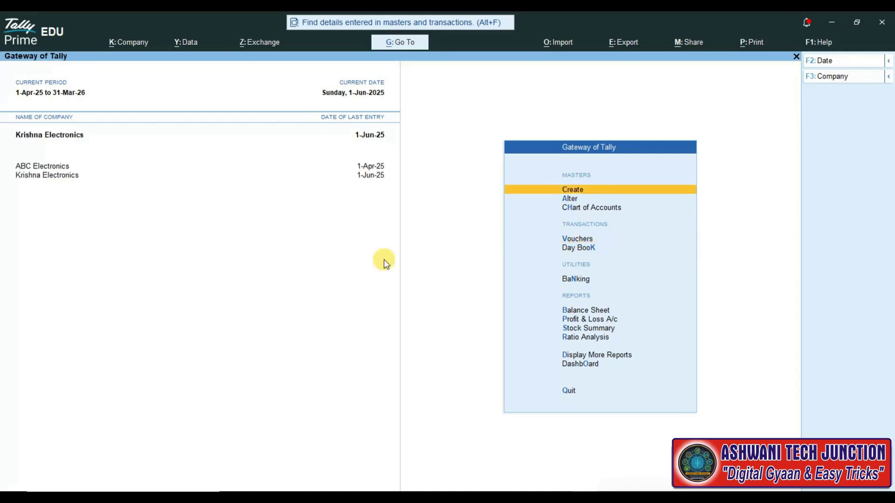
Step: Open accounting voucher creation with a new Payment voucher
key(Down)
key(Down)
key(Down)
key(Down)
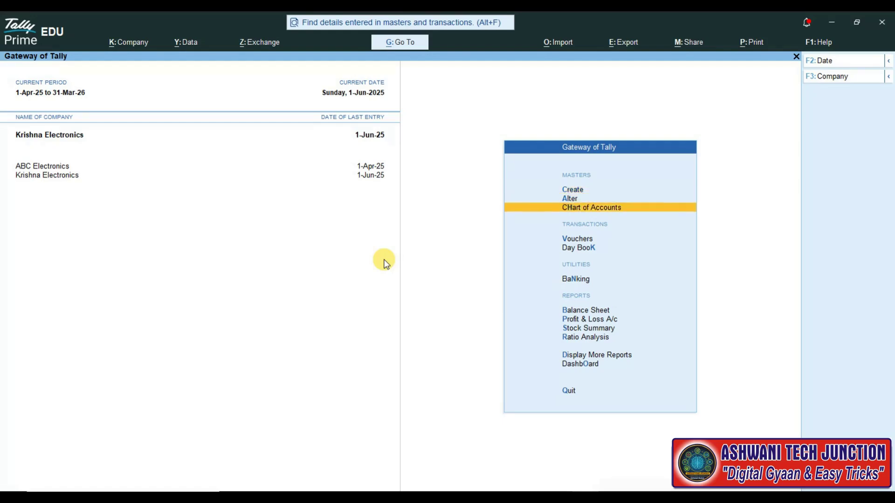
key(Up)
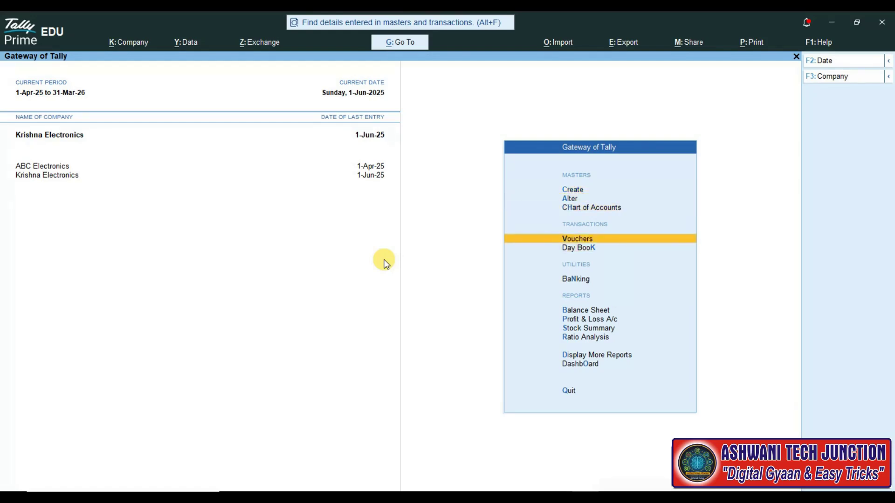
key(Return)
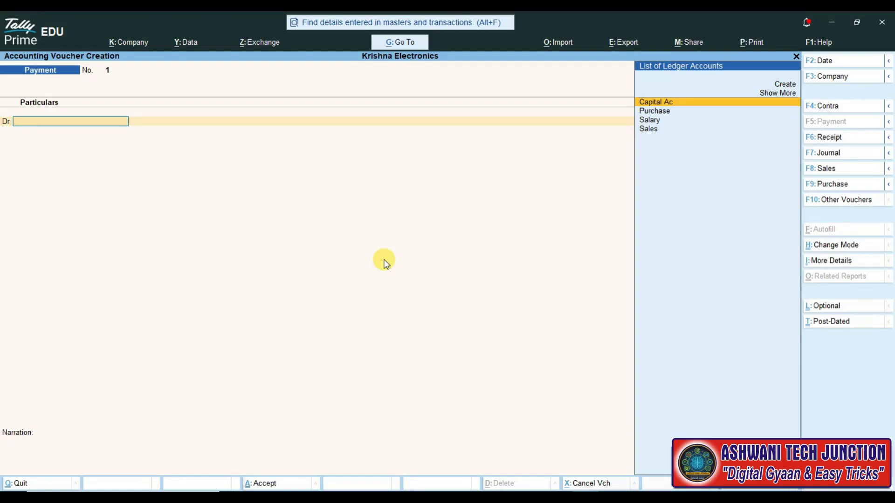
Step: Fill the Payment voucher with a debit of 10,000 to Salary and the matching credit to Cash
key(Down)
key(Down)
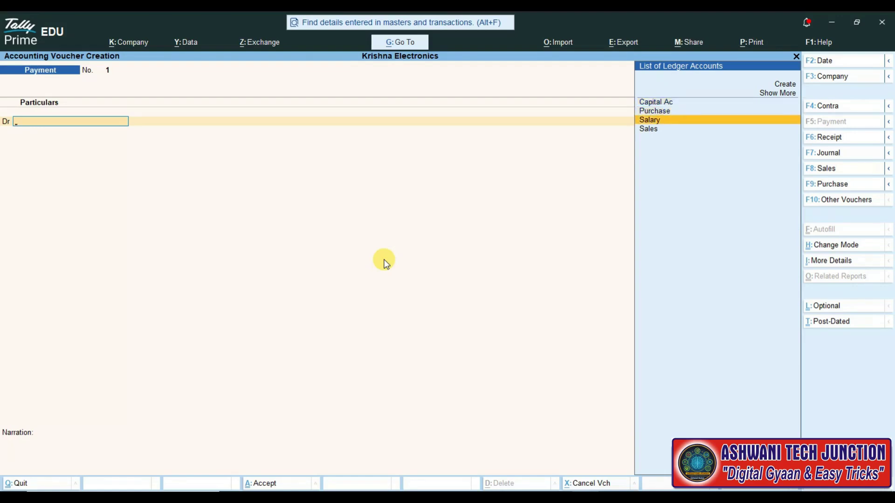
key(Return)
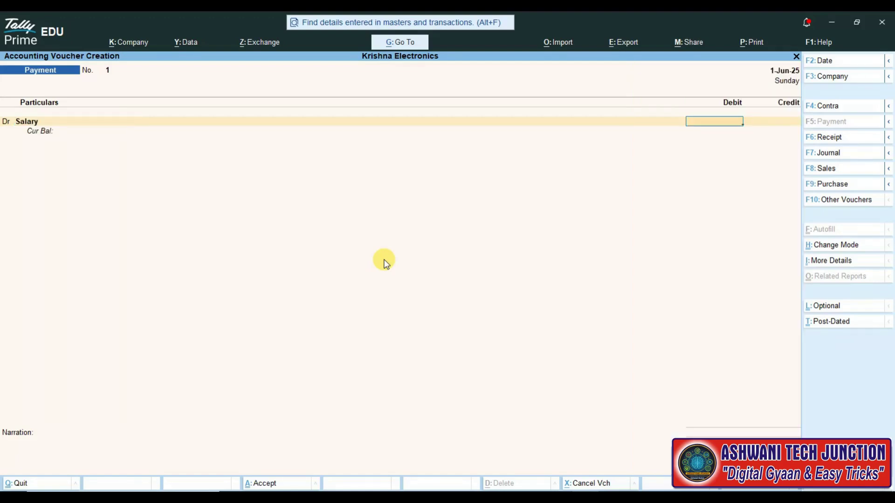
text(10000)
key(Return)
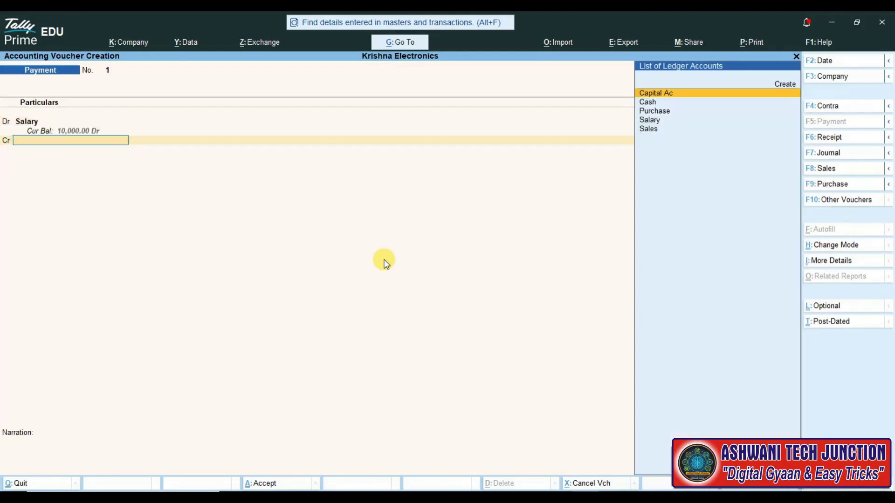
key(Down)
key(Return)
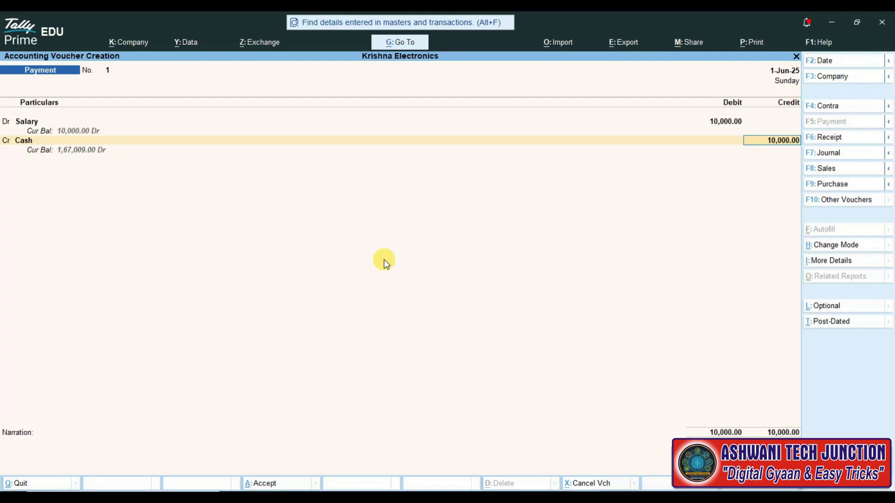
Step: Mark the salary payment voucher as post-dated and set its voucher date to 1-2-26
click(830, 327)
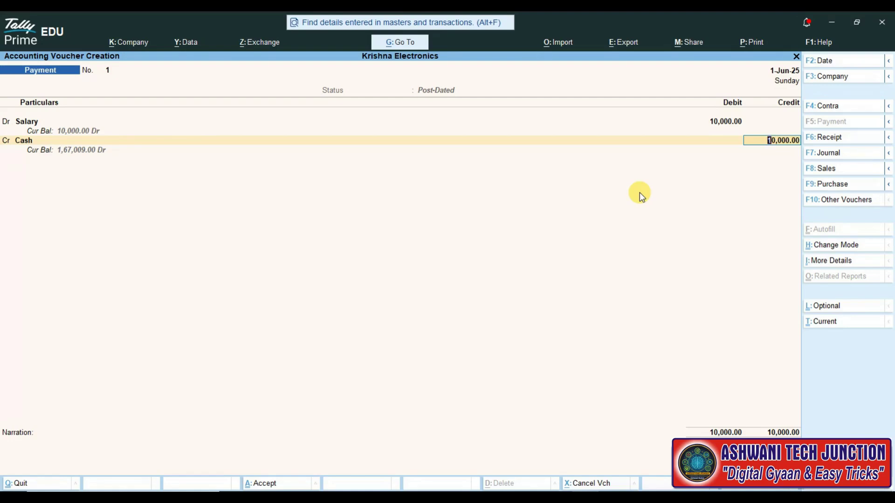
key(F2)
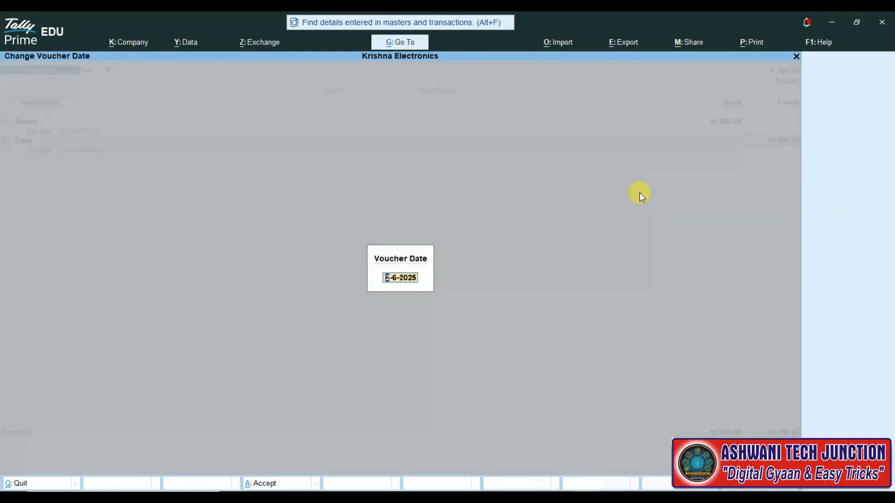
text(1-2-26)
key(Return)
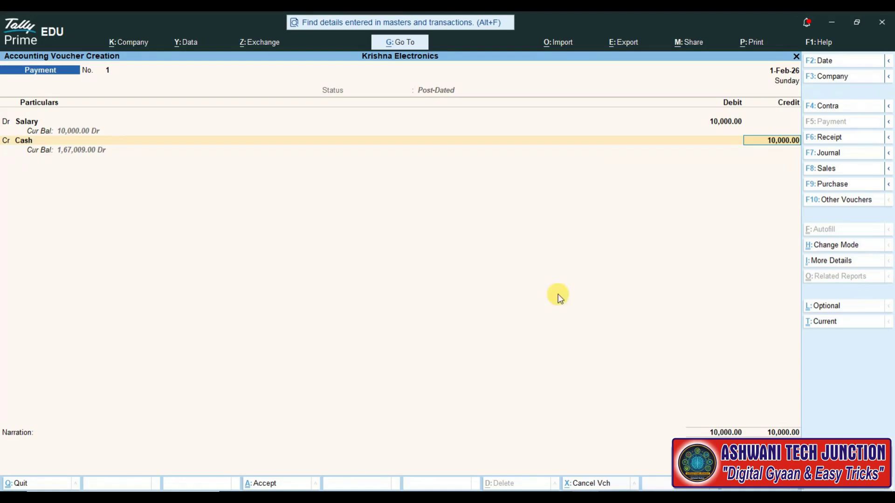
Step: Add the narration "paid by post-dated cheque", save the payment voucher, and leave voucher creation
key(Return)
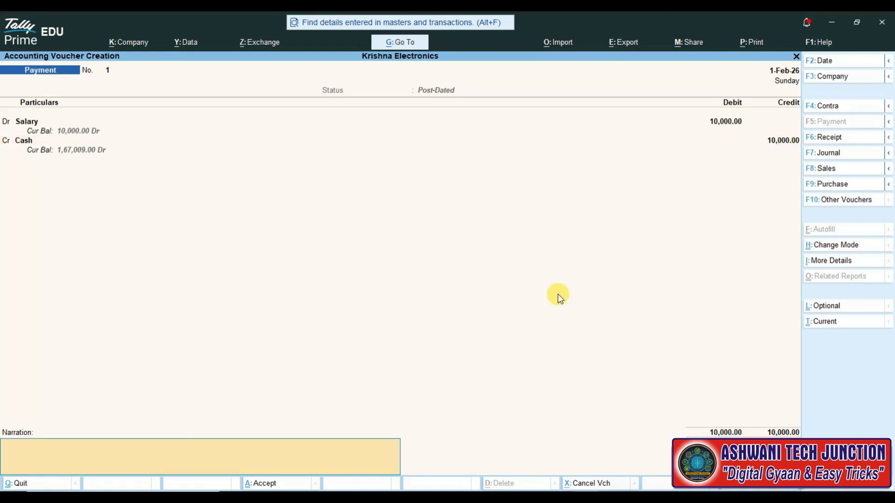
key(ctrl+alt+v)
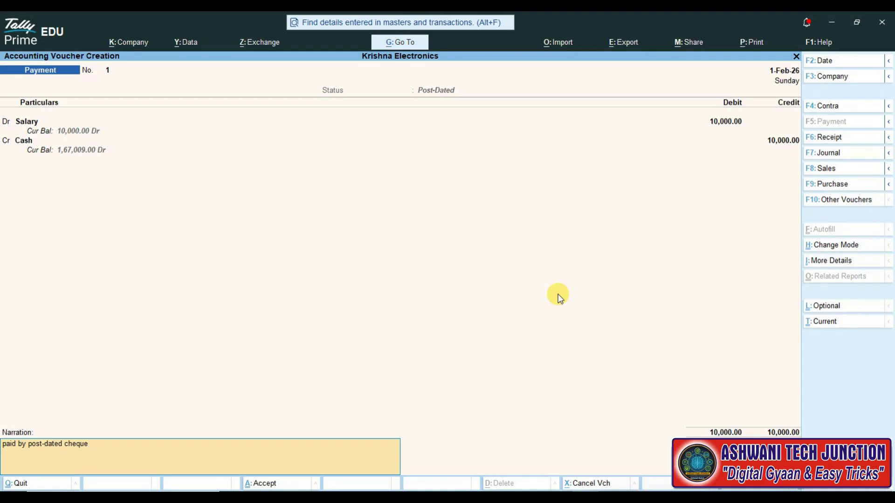
key(ctrl)
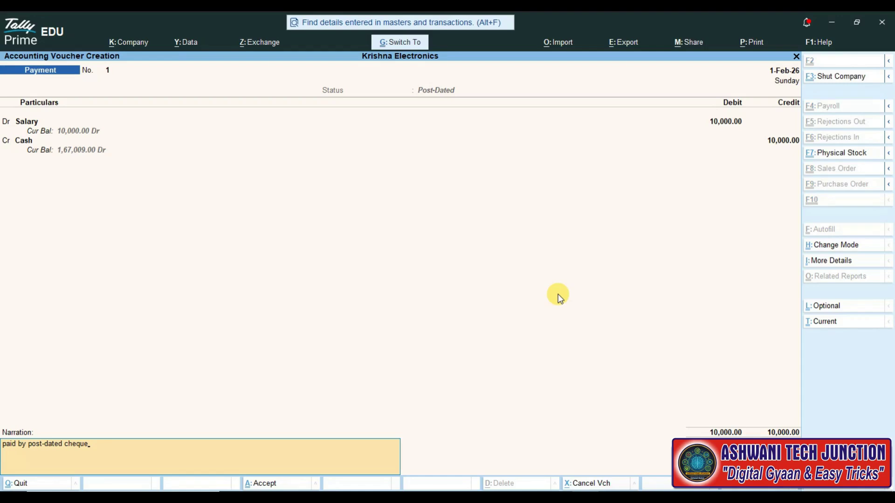
key(ctrl+a)
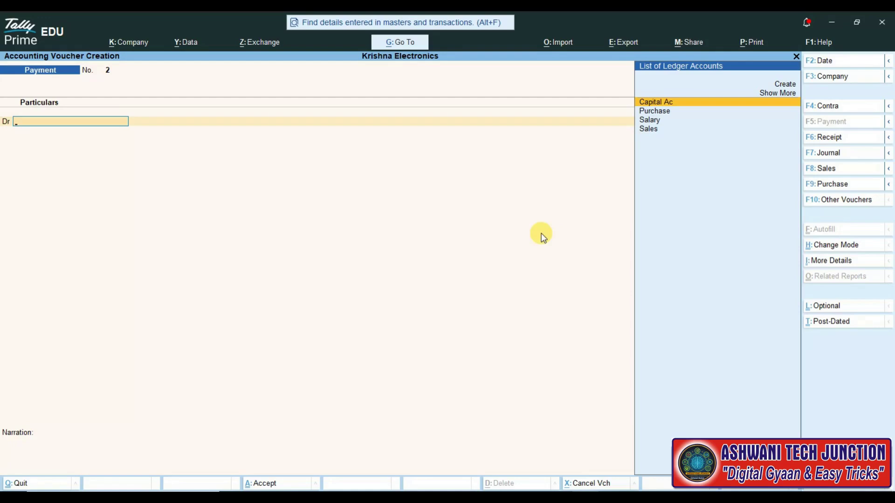
key(Escape)
key(Return)
Step: Open the post-dated vouchers register among the exception reports, check the listed entries, and return to the Gateway of Tally
key(Down)
key(Down)
key(Down)
key(Down)
key(Down)
key(Down)
key(Down)
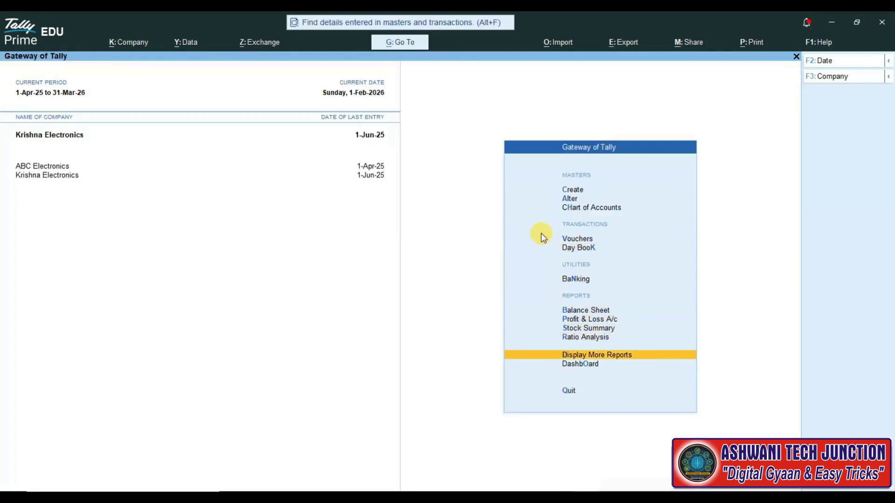
key(Return)
key(Down)
key(Down)
key(Down)
key(Down)
key(Down)
key(Down)
key(Down)
key(Down)
key(Down)
key(Down)
key(Up)
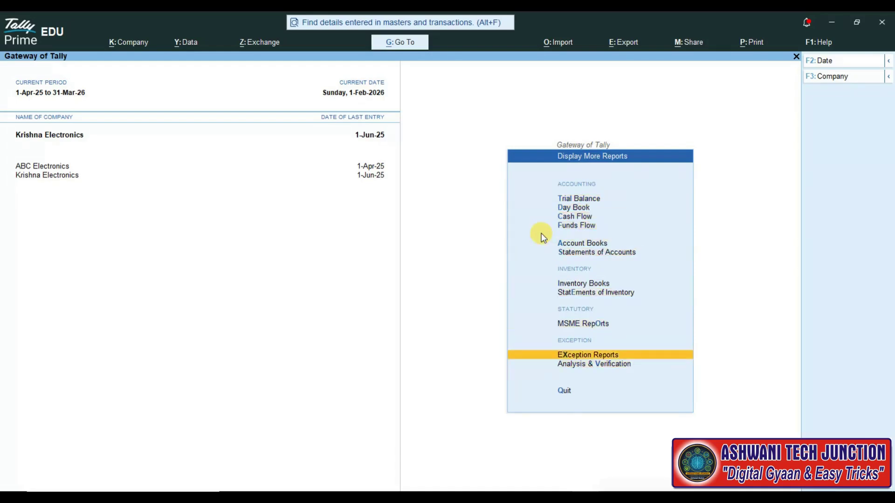
key(Return)
key(Down)
key(Down)
key(Down)
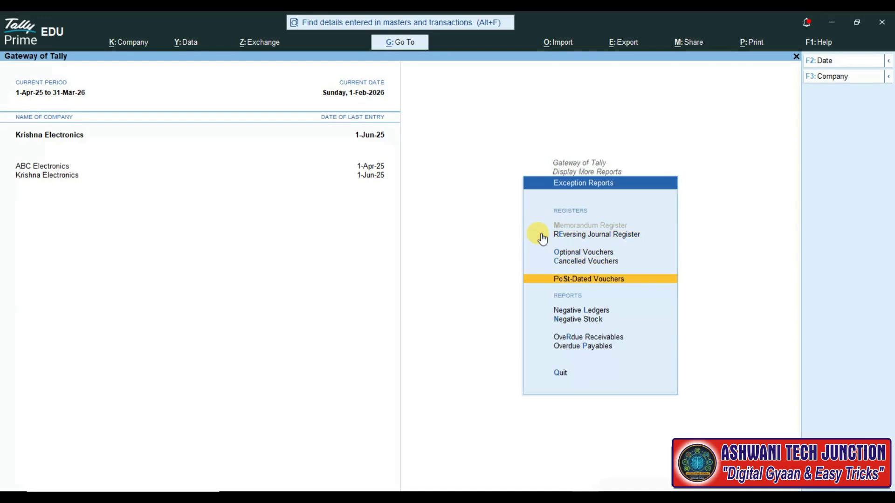
key(Return)
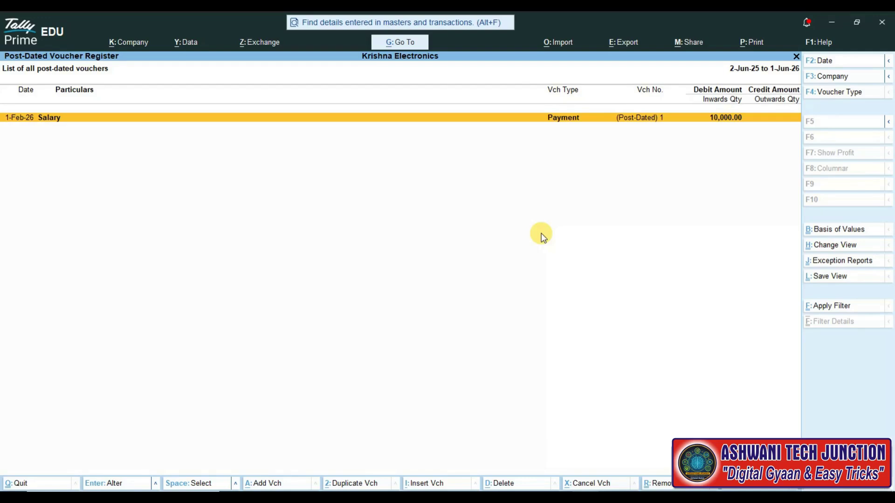
key(Escape)
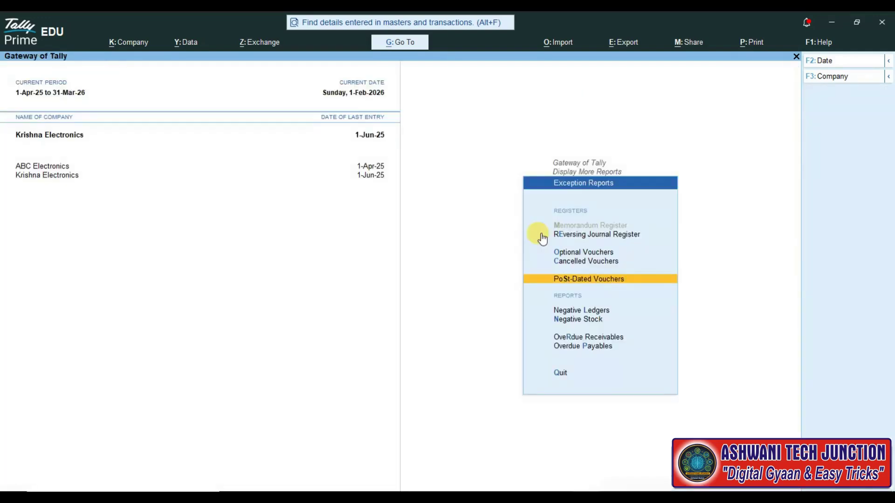
key(Escape)
key(Escape)
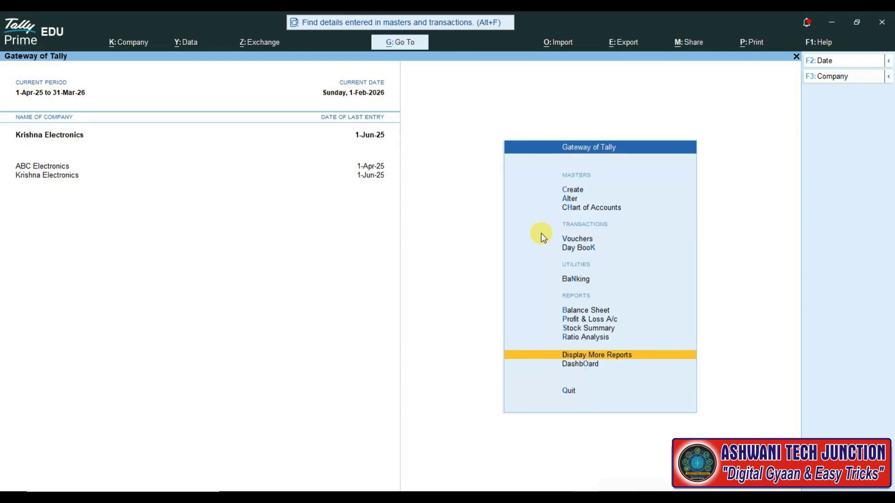
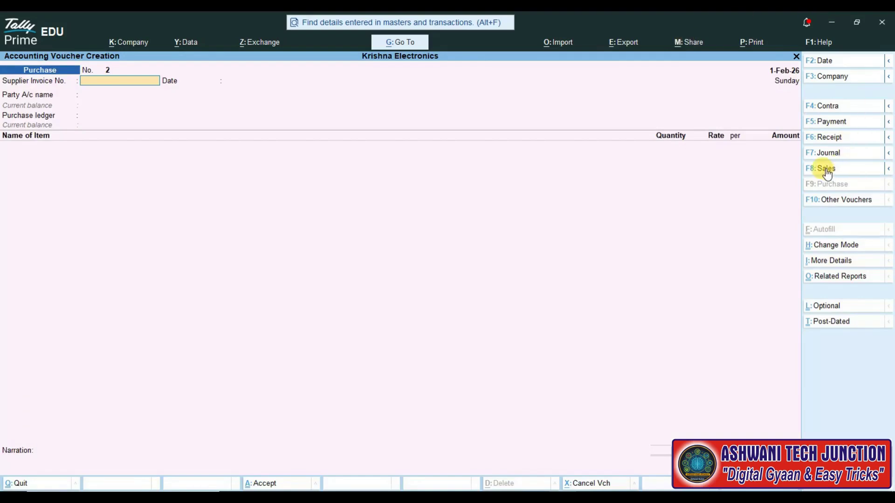
Step: Start a Sales voucher for the customer's party account, accept the default dispatch and party details, and choose the Sales ledger
click(828, 171)
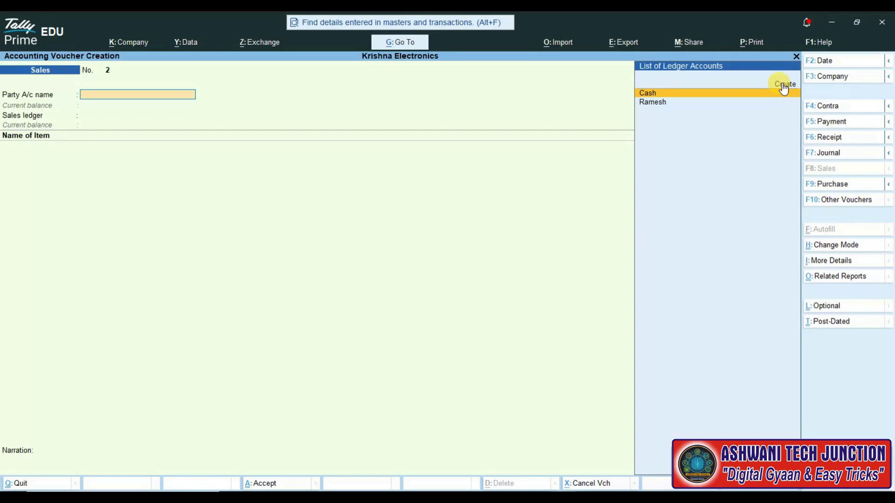
key(Down)
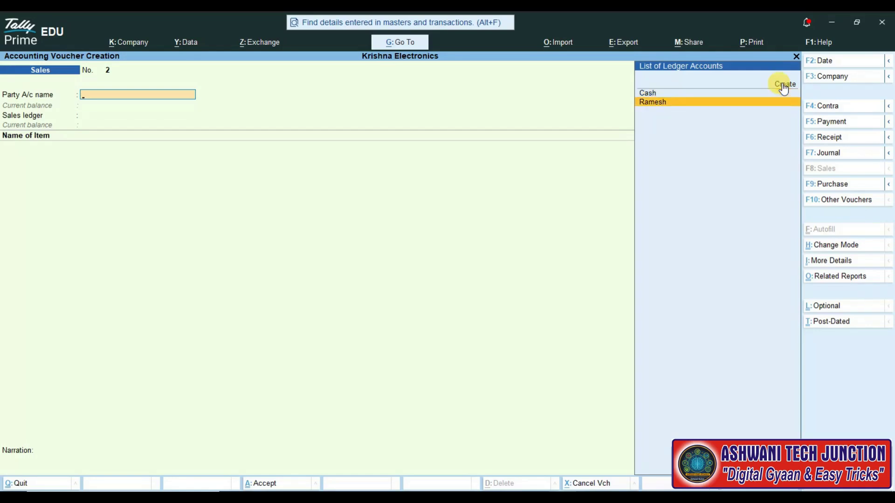
key(Return)
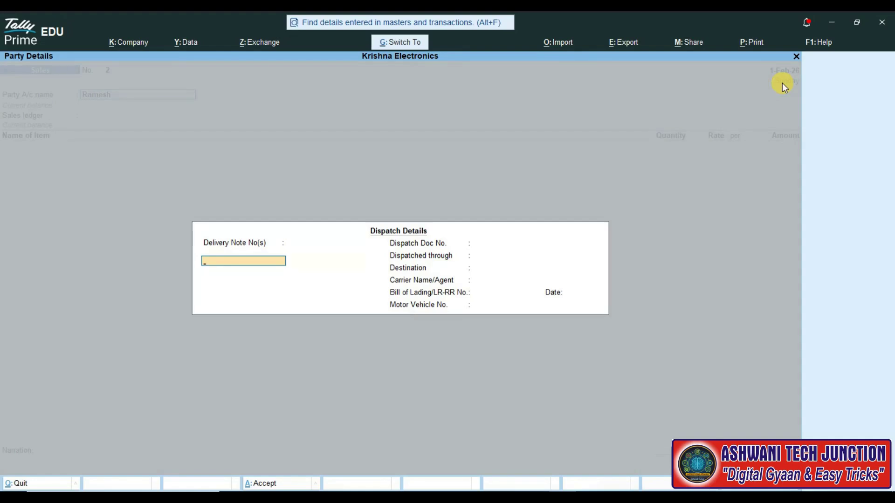
key(ctrl+a)
key(ctrl+a)
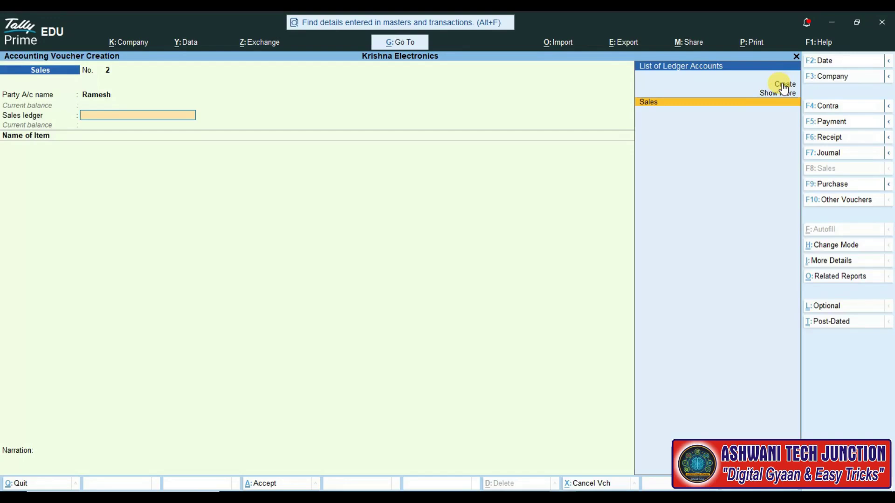
key(Return)
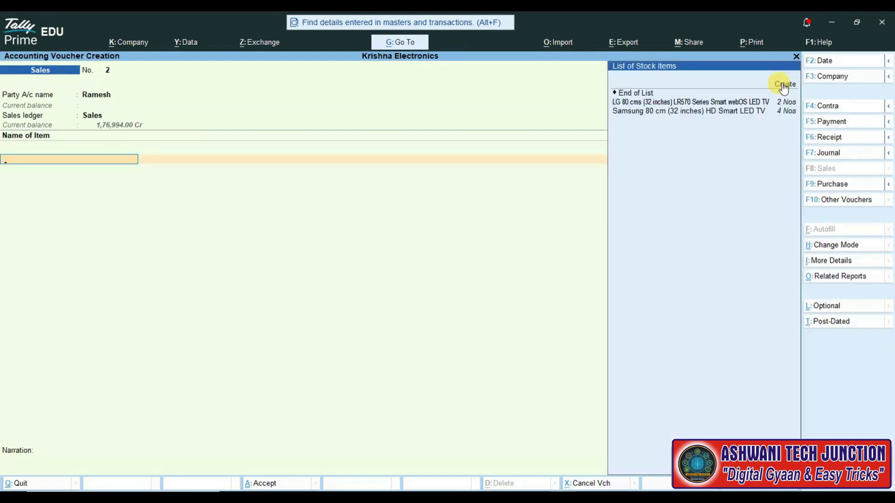
Step: Add 1 Nos of Samsung 80 cm (32 inches) HD Smart LED TV at a rate of 18,999.00 to the sales voucher
key(Down)
key(Down)
key(Down)
key(Down)
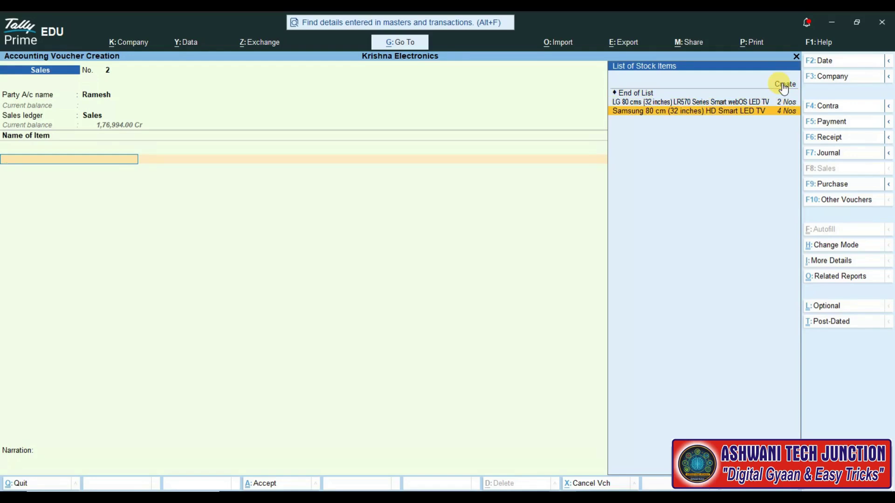
key(Return)
text(1)
key(Return)
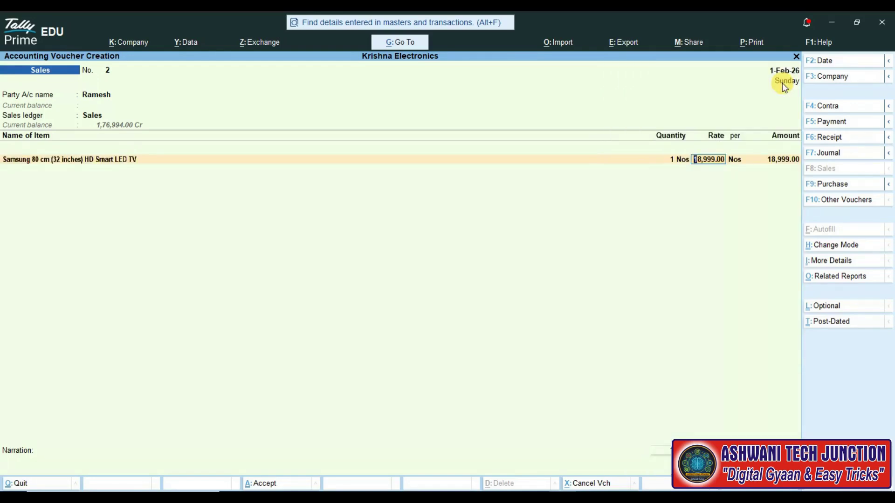
key(Return)
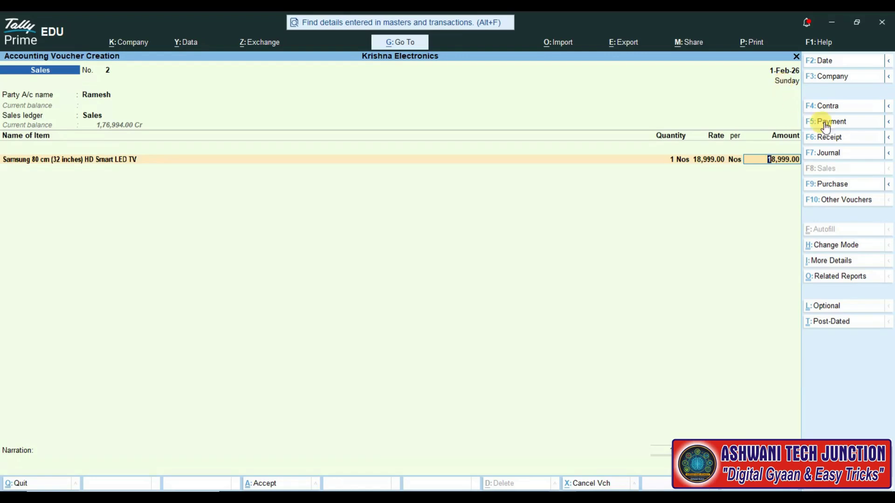
Step: Mark the sales voucher as Optional and accept its bill-wise details as a New Ref for 18,999.00 Dr
click(828, 309)
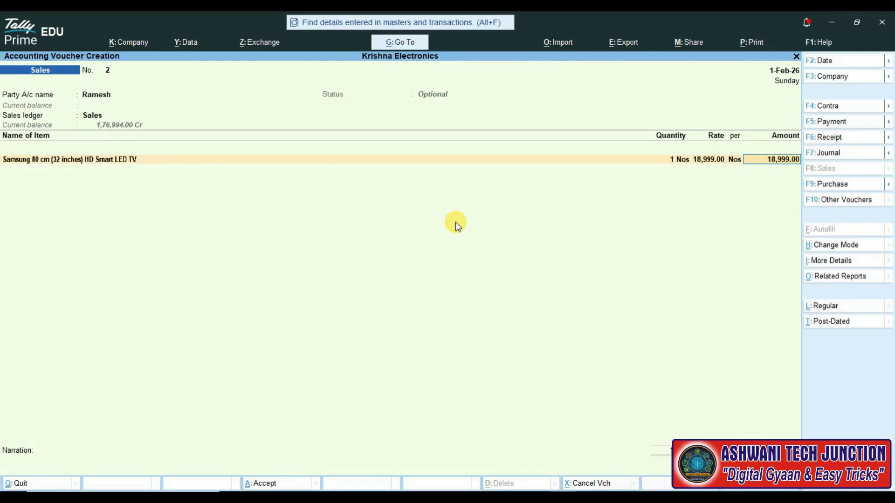
key(Return)
key(Return)
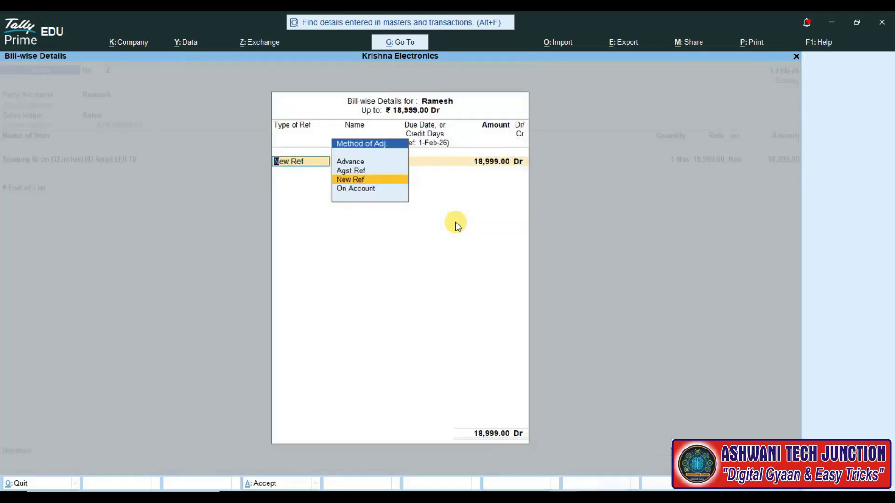
key(Return)
key(Return)
key(Return)
key(Return)
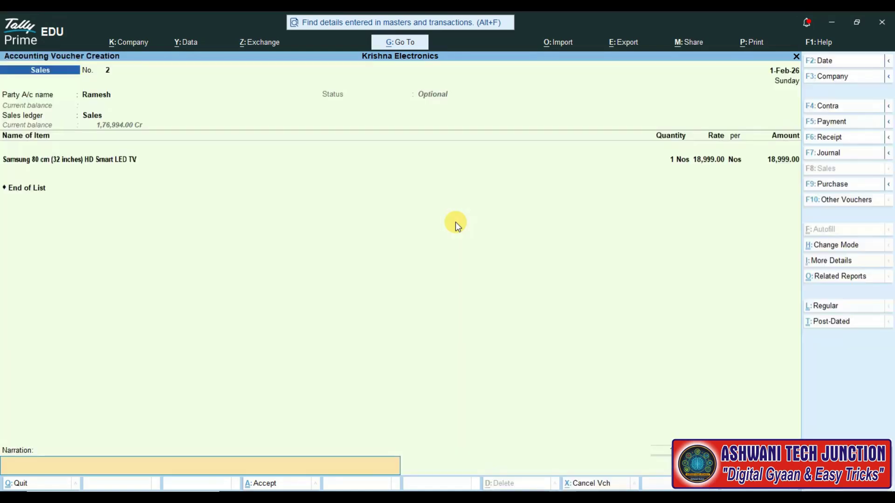
Step: Save the optional sales voucher without a narration and leave voucher creation
key(Return)
key(Return)
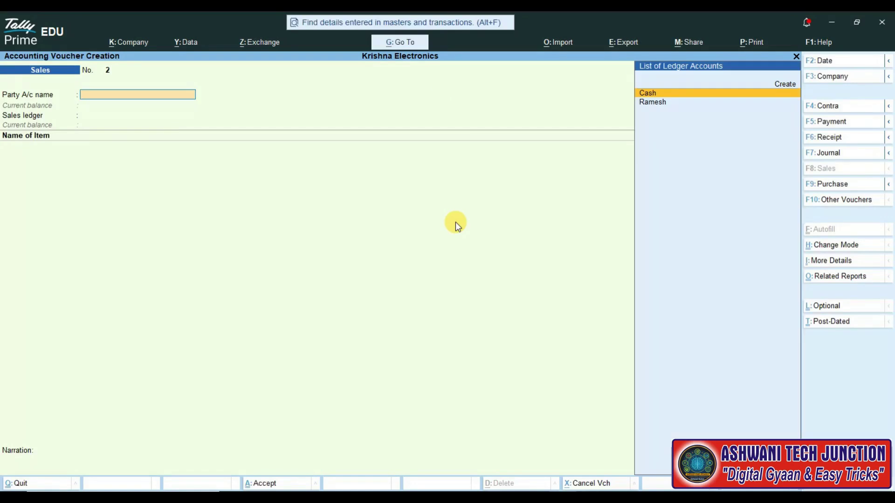
key(Escape)
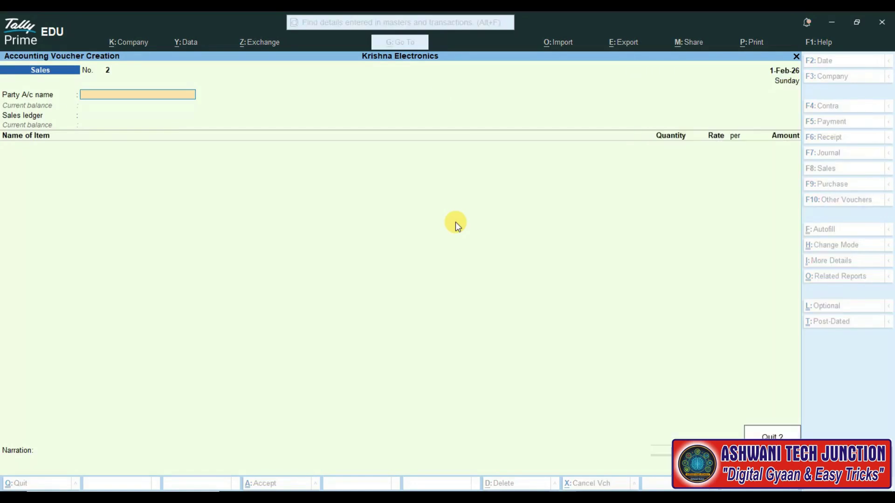
key(Return)
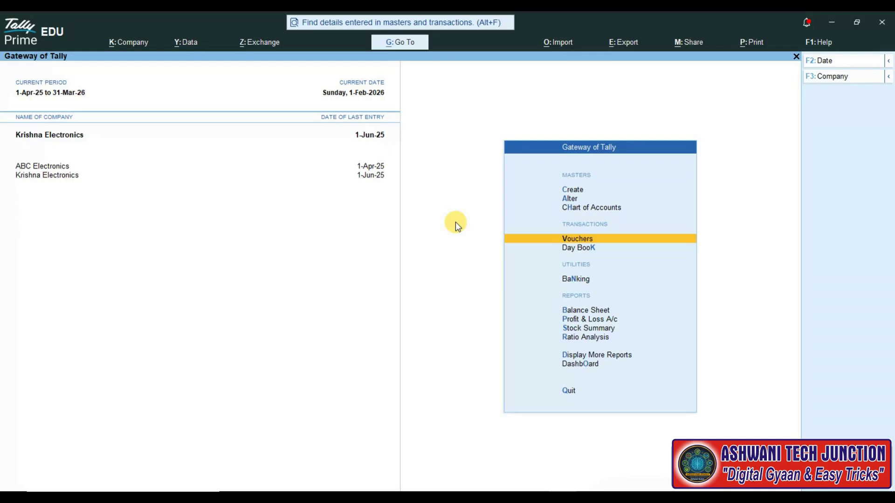
Step: Open the optional vouchers register among the exception reports, check the listed entries, and return to the Gateway of Tally
key(Down)
key(Down)
key(Down)
key(Down)
key(Down)
key(Down)
key(Down)
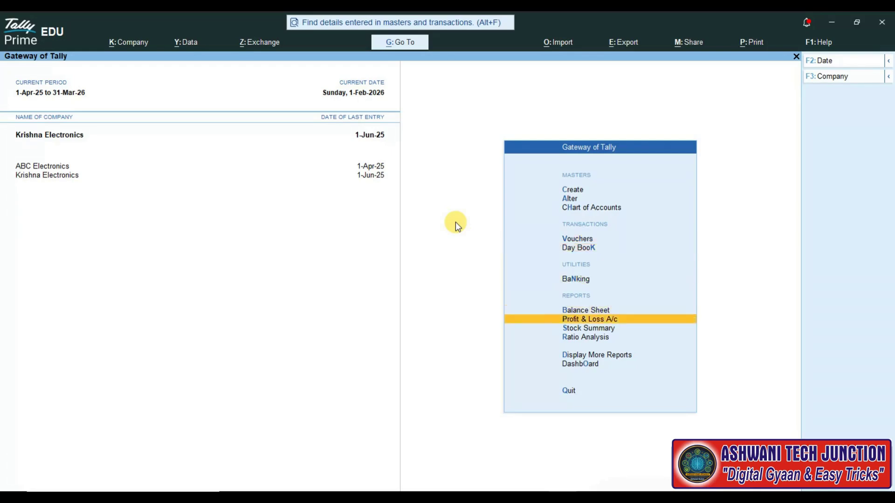
key(Return)
key(Down)
key(Down)
key(Down)
key(Down)
key(Down)
key(Down)
key(Down)
key(Down)
key(Down)
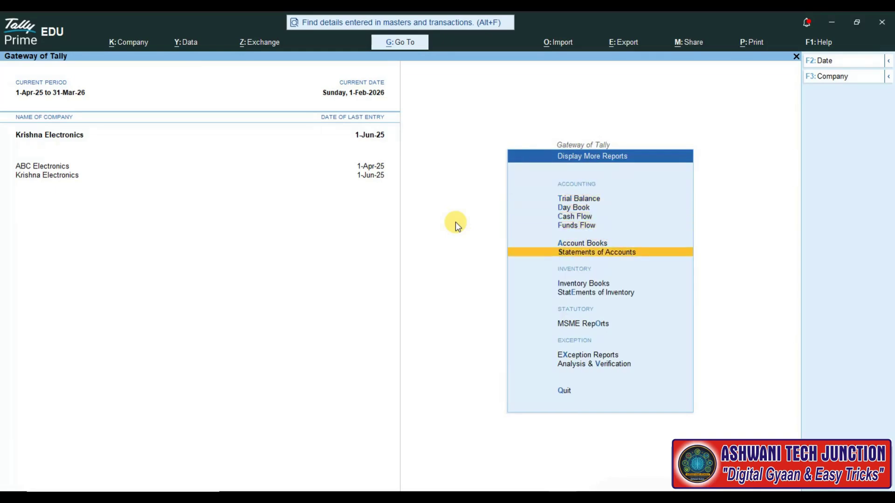
key(Return)
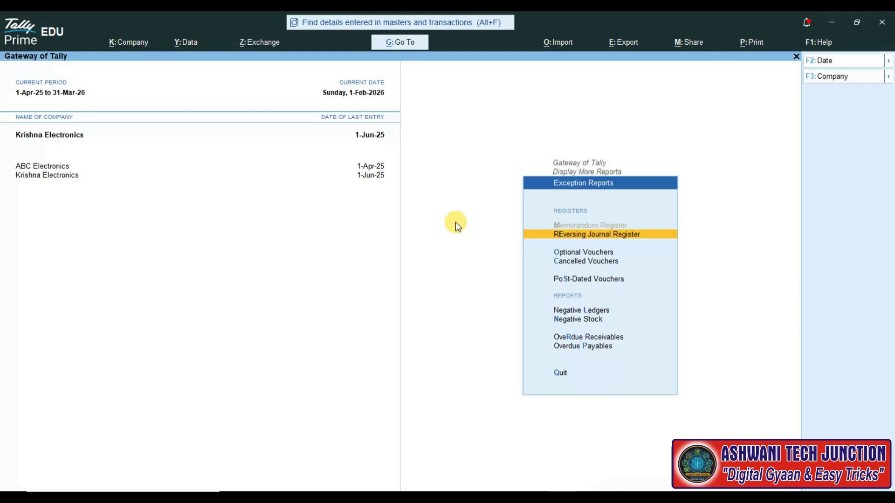
key(Down)
key(Down)
key(Up)
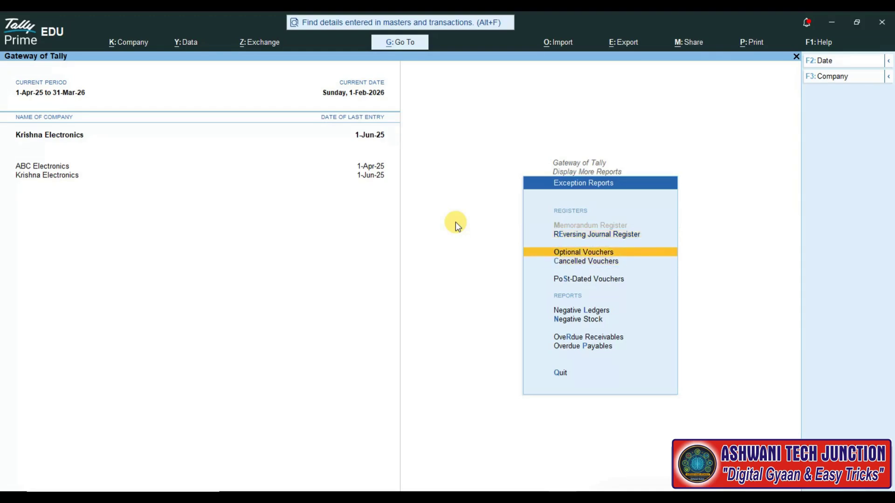
key(Return)
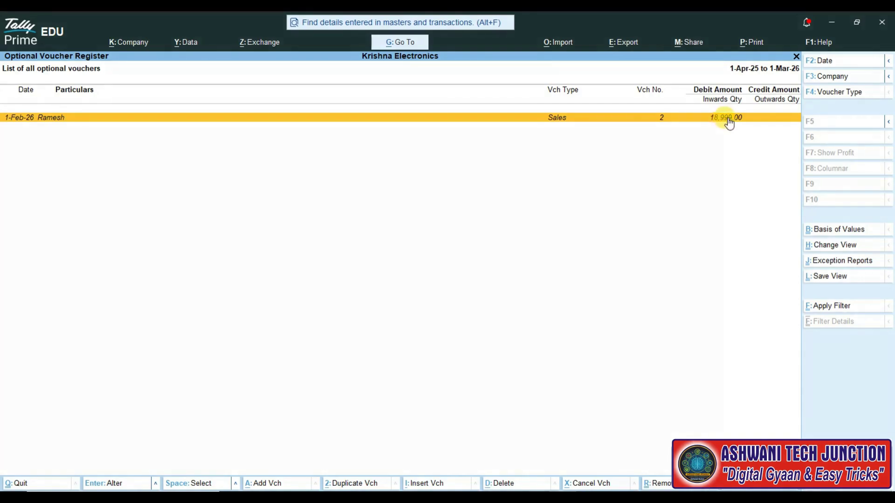
key(Escape)
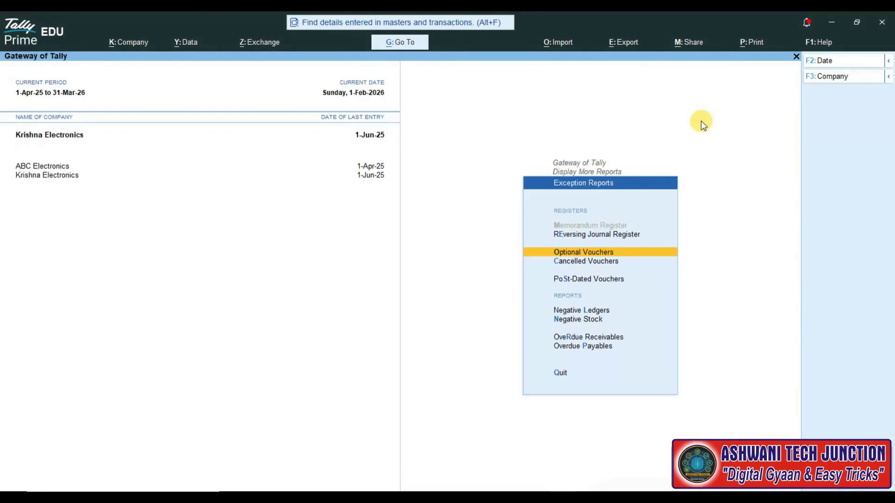
key(Escape)
key(Escape)
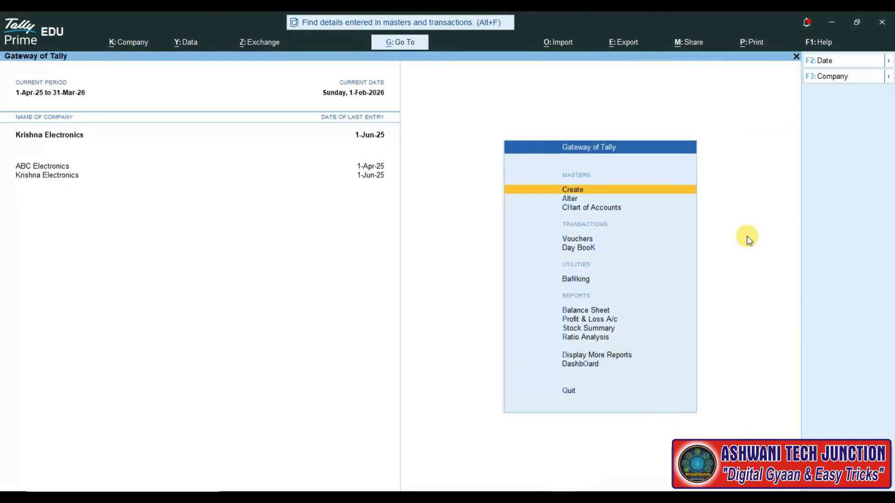